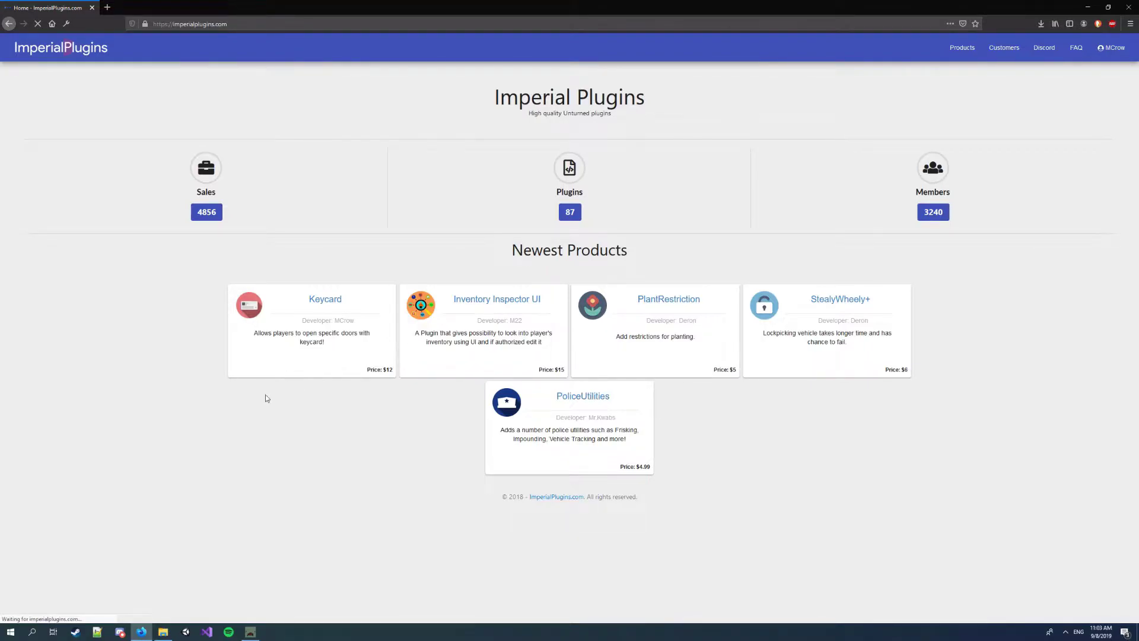
Step: Open the Keycard product page and confirm the plugin download
click(332, 299)
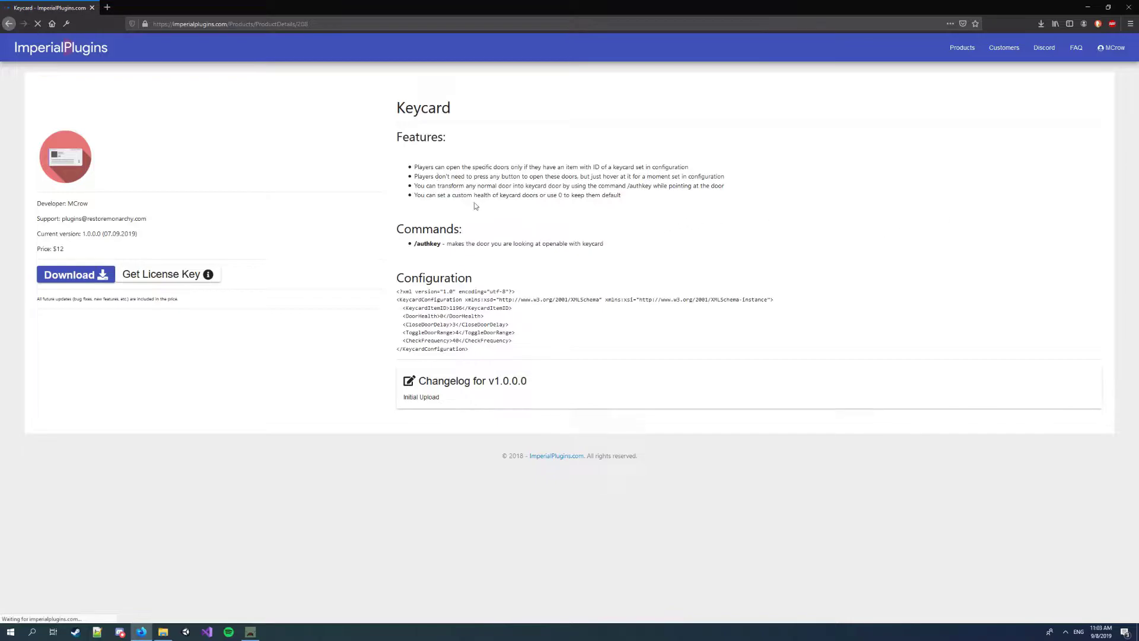
click(745, 232)
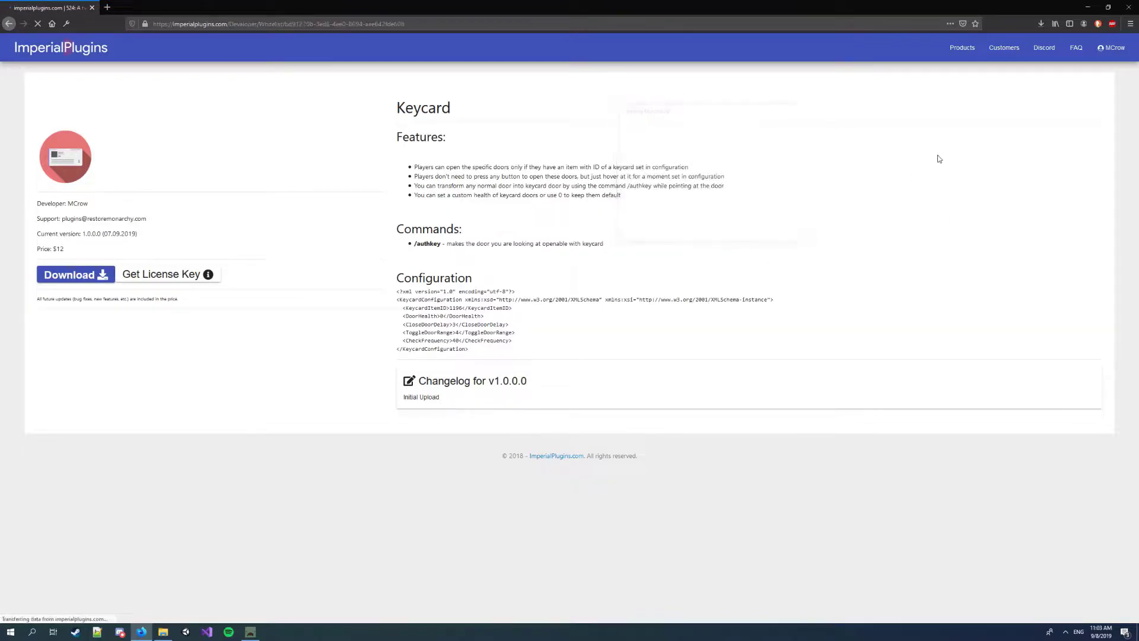
Step: Extract Keycard.zip into the Downloads folder with 7-Zip
click(1043, 24)
click(1036, 43)
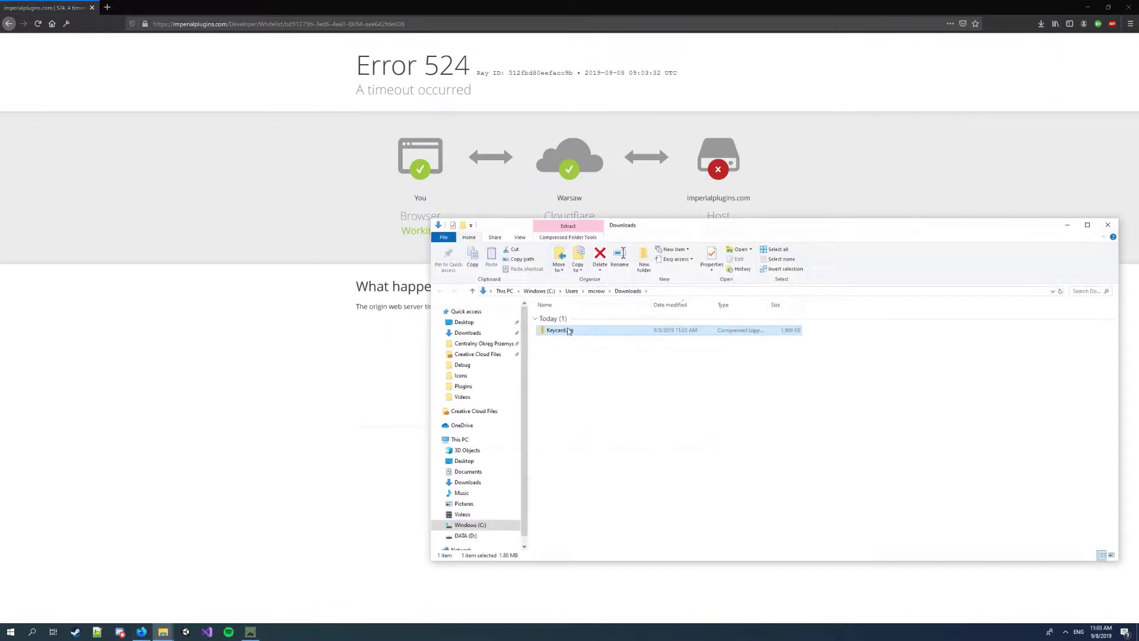
right_click(569, 330)
mouse_move(614, 378)
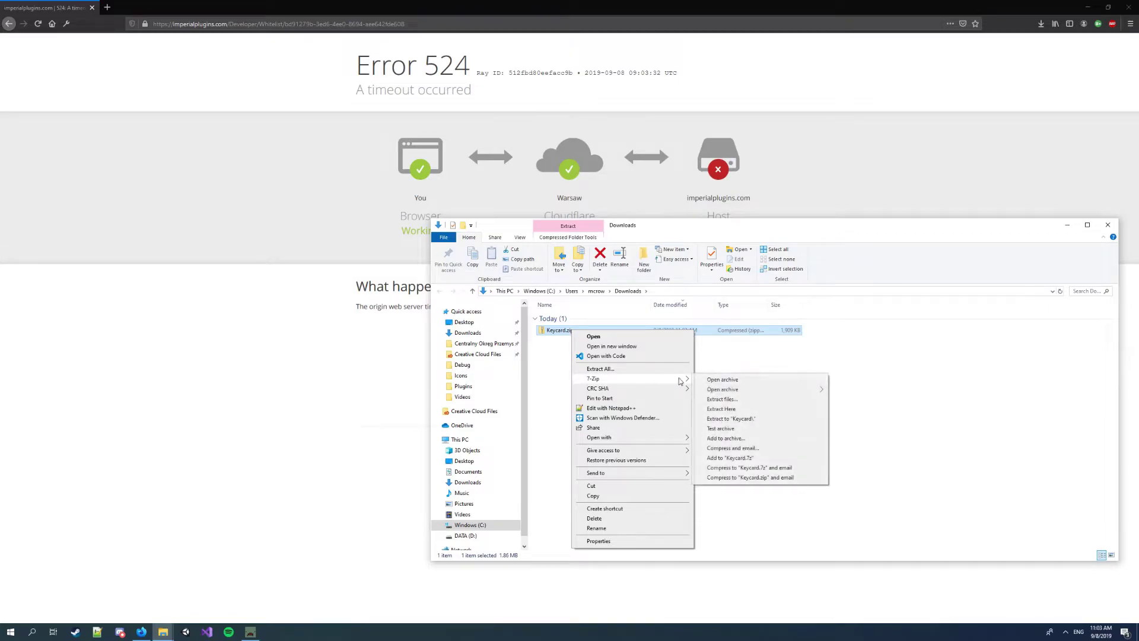
click(734, 410)
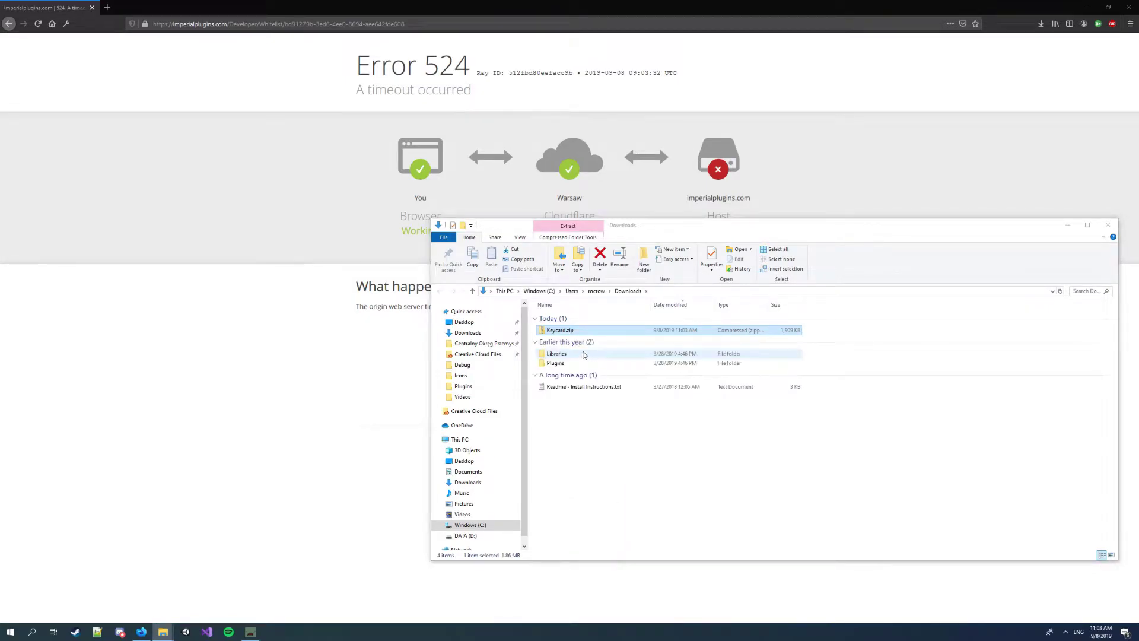
Step: Copy the Libraries and Plugins folders into myRocketServer's Rocket folder
click(570, 363)
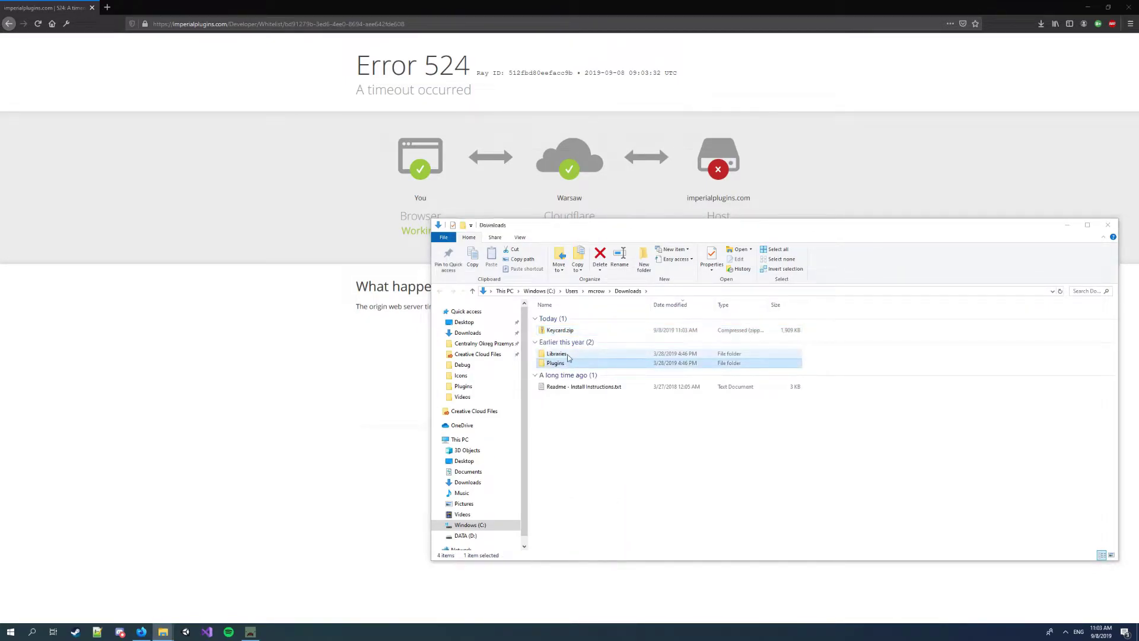
ctrl+click(567, 355)
key(ctrl+c)
key(alt+Tab)
key(alt+Tab)
key(alt+Tab)
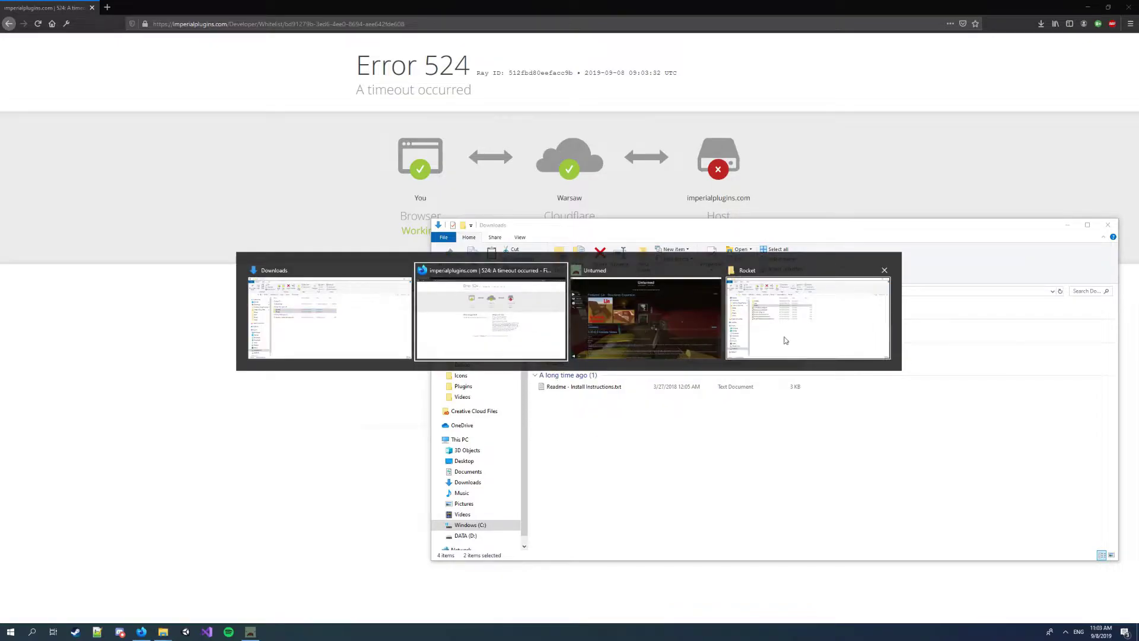
click(593, 441)
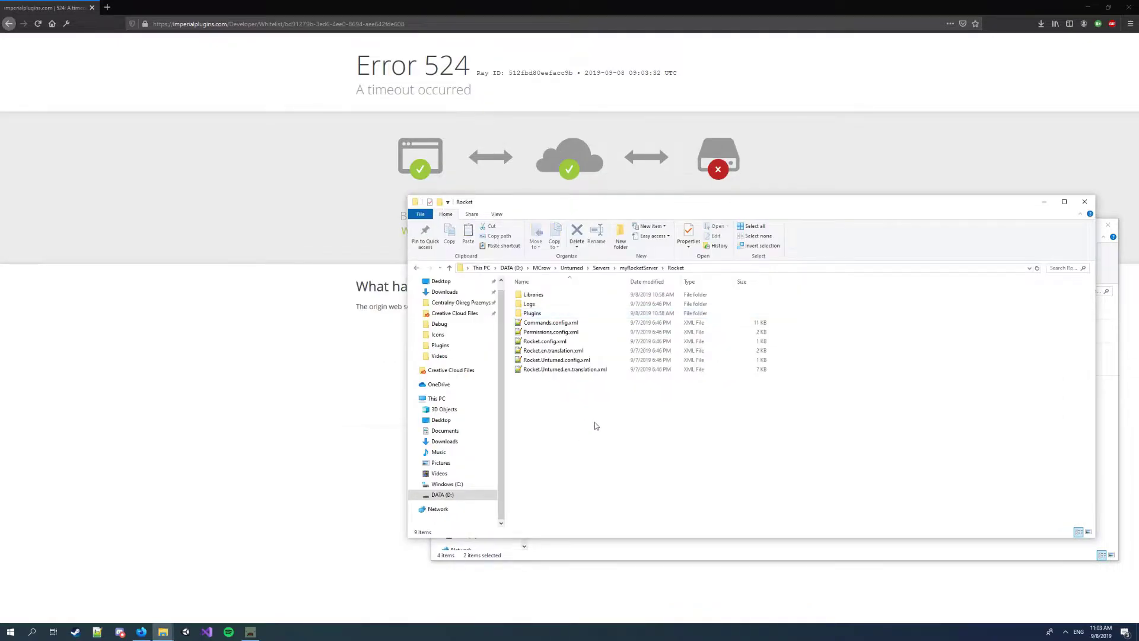
click(646, 268)
double_click(548, 334)
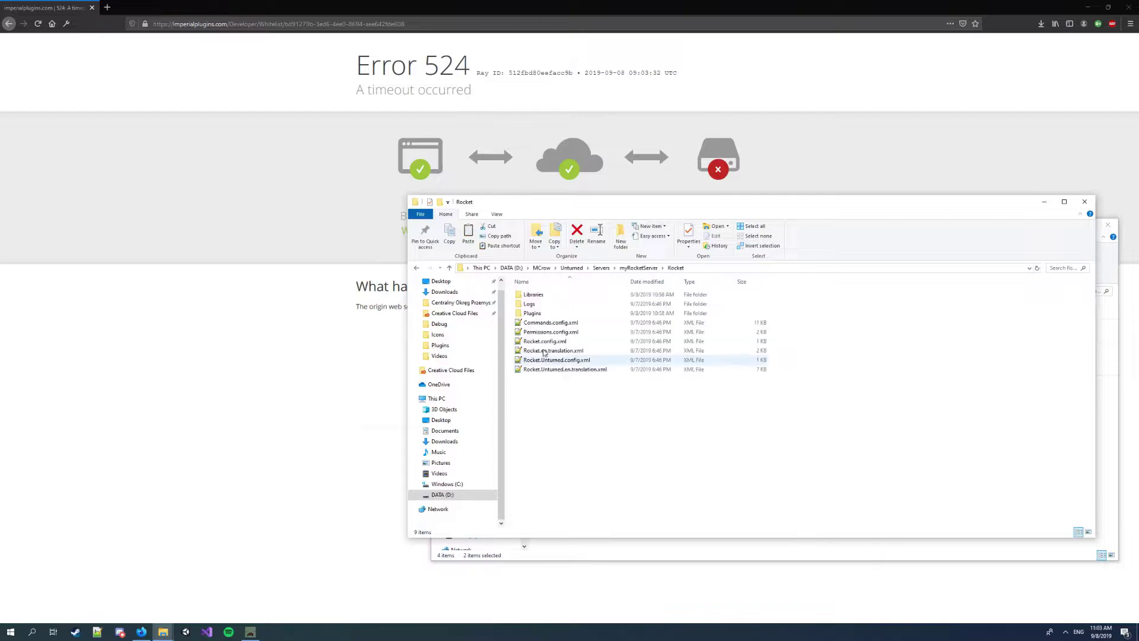
key(ctrl+v)
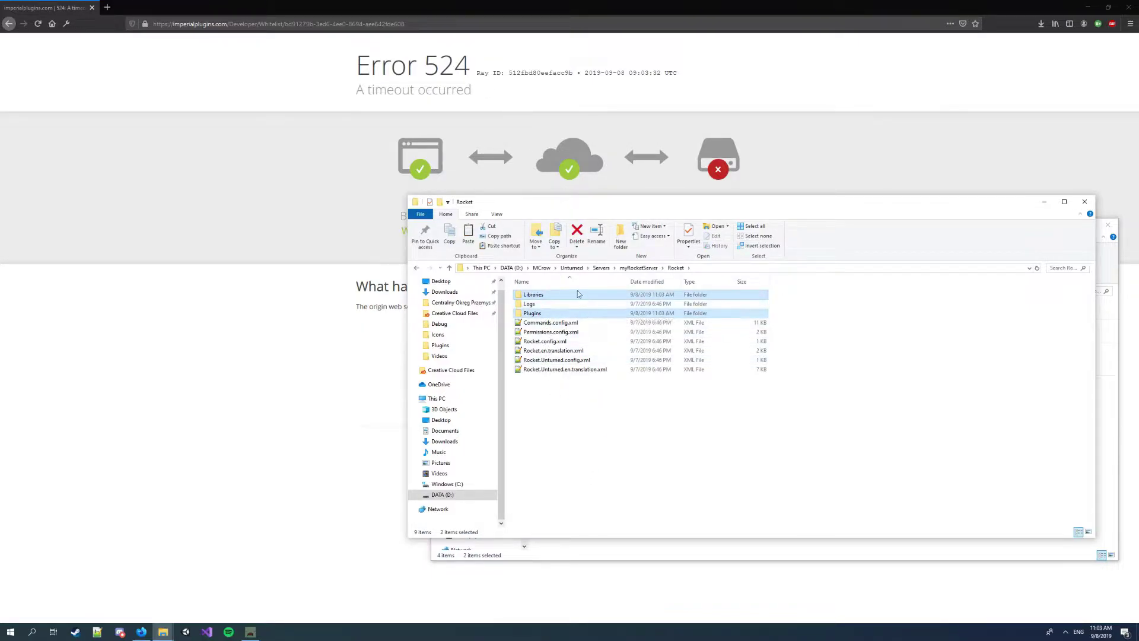
Step: Launch the myRocketServer server from the Unturned folder
click(571, 268)
scroll(541, 407, down, 5)
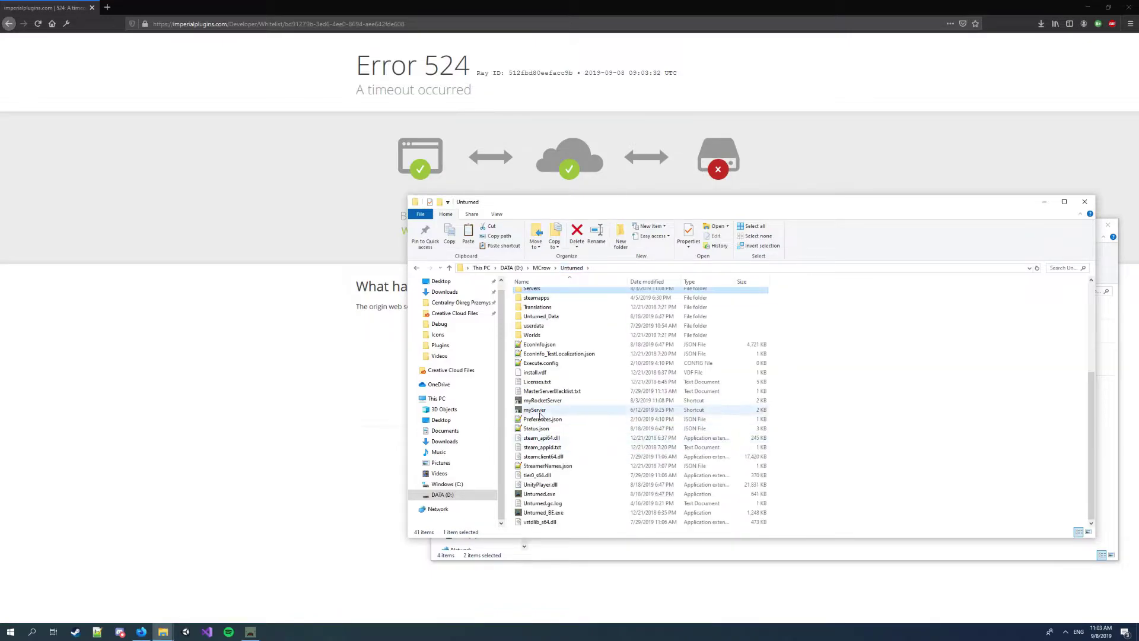
double_click(557, 401)
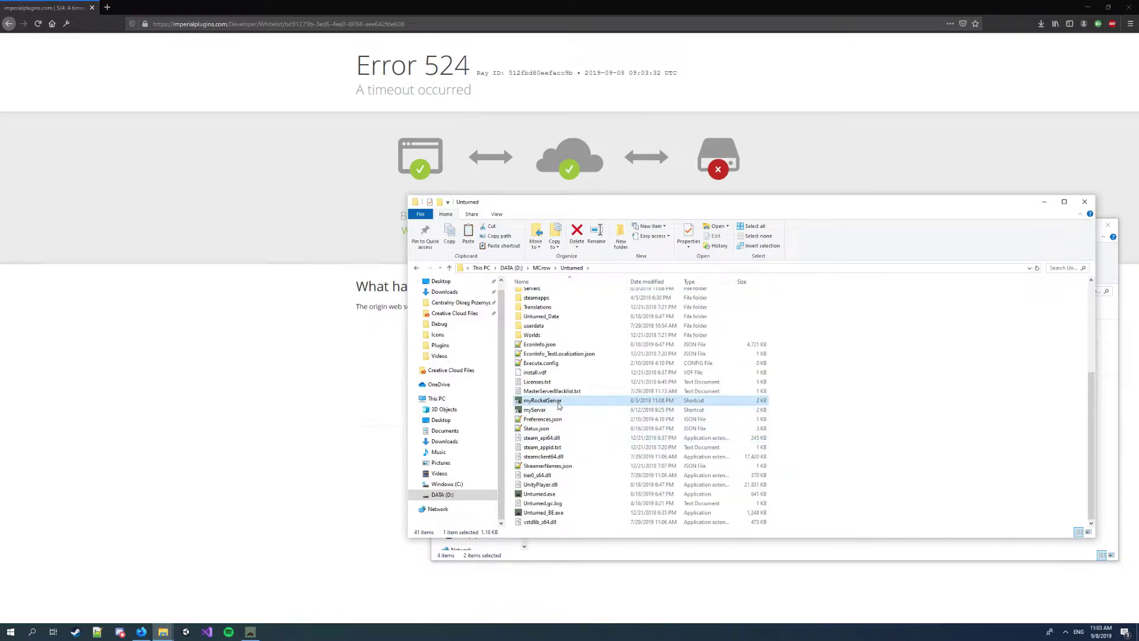
Step: Go back to the Keycard page and open its license key page while the console loads
click(9, 25)
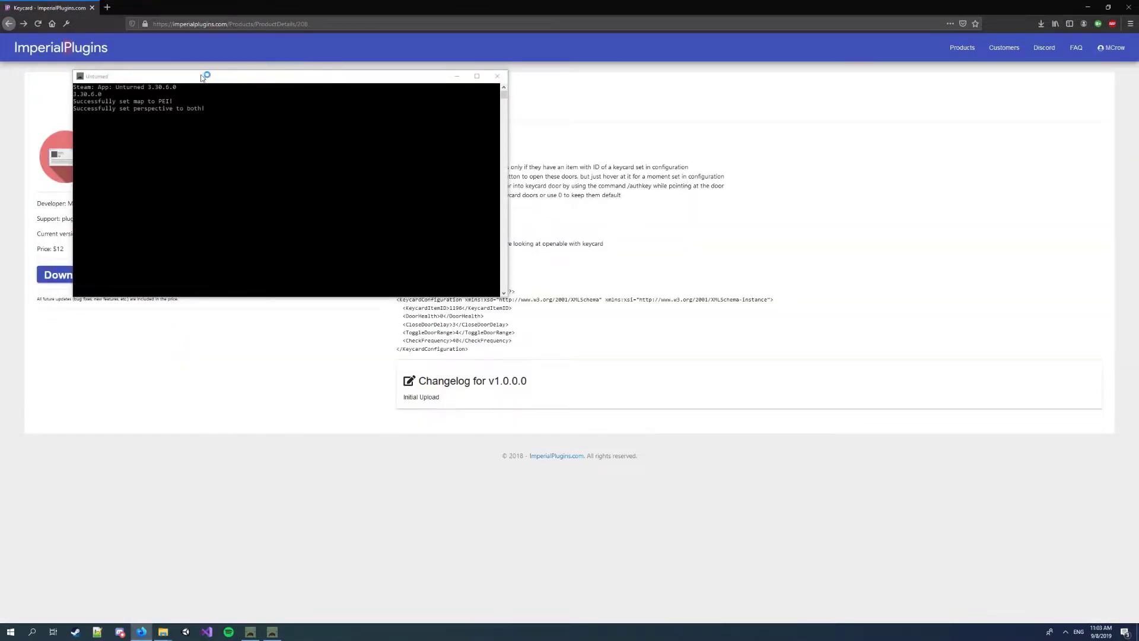
drag(223, 81, 645, 127)
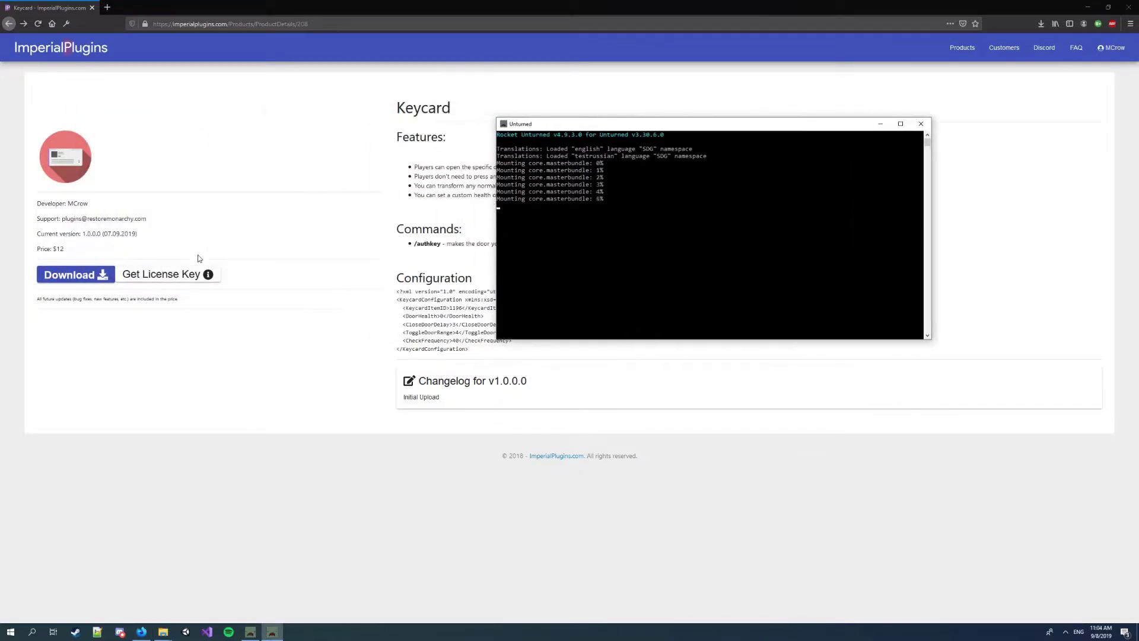
click(166, 274)
key(alt+Tab)
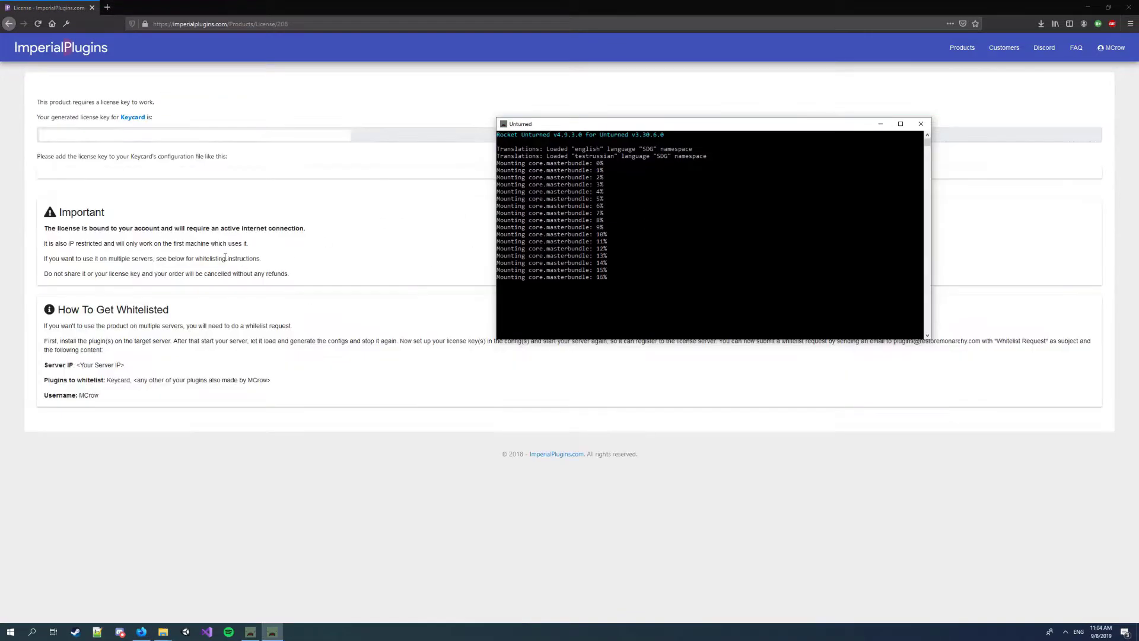
click(44, 138)
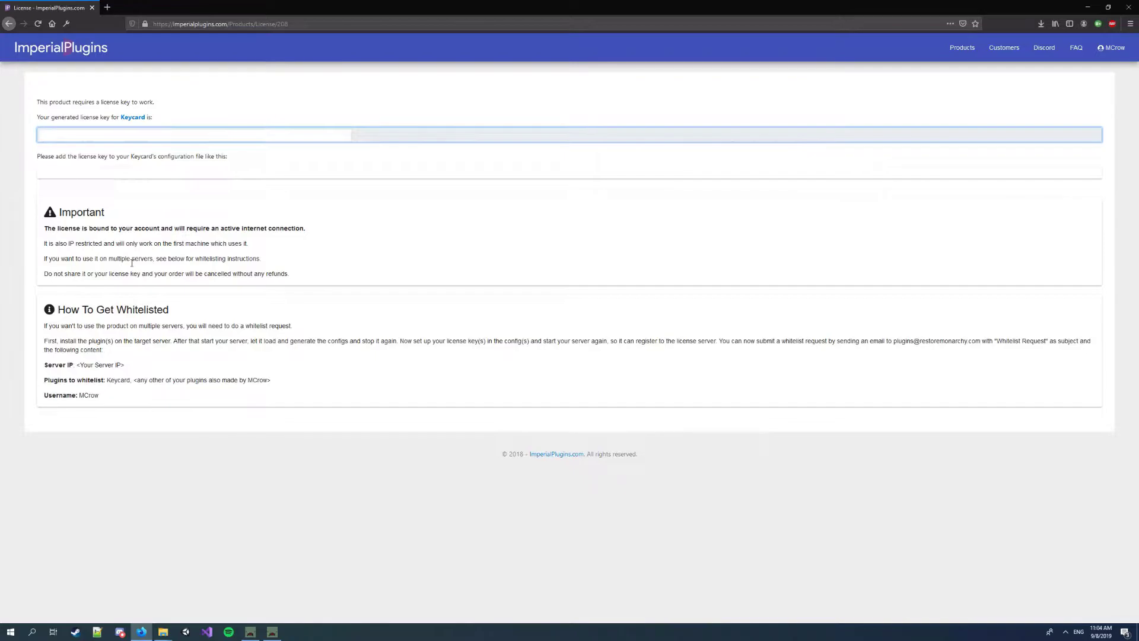
key(alt+Tab)
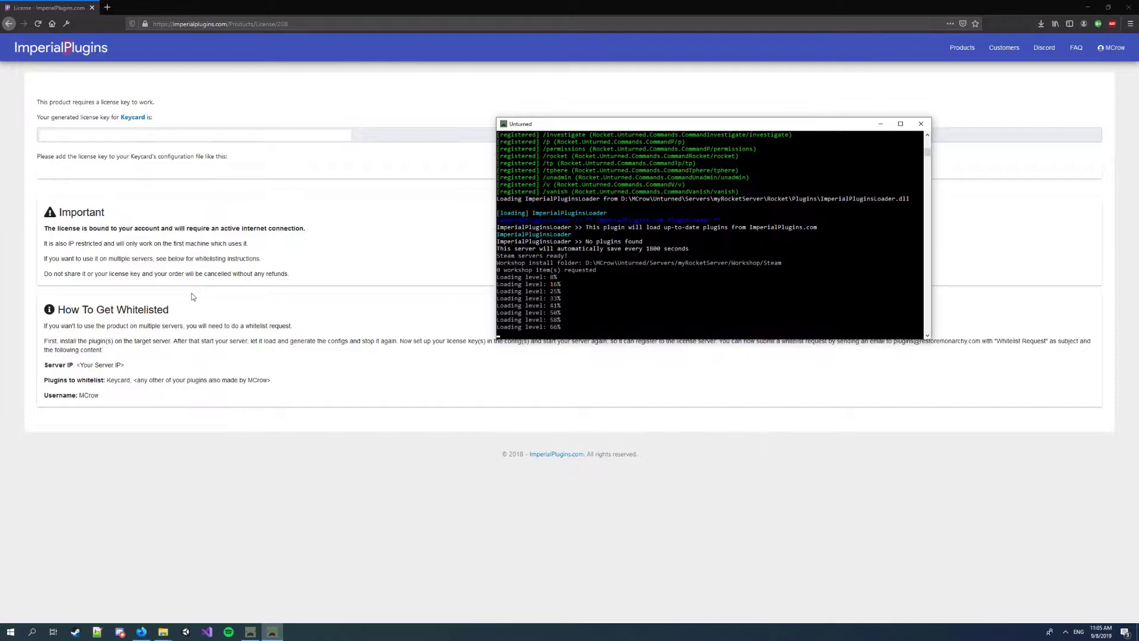
Step: Browse Servers > myRocketServer > Rocket > Plugins and edit ImperialPluginsLoader.configuration.xml in Notepad++
click(163, 632)
click(121, 597)
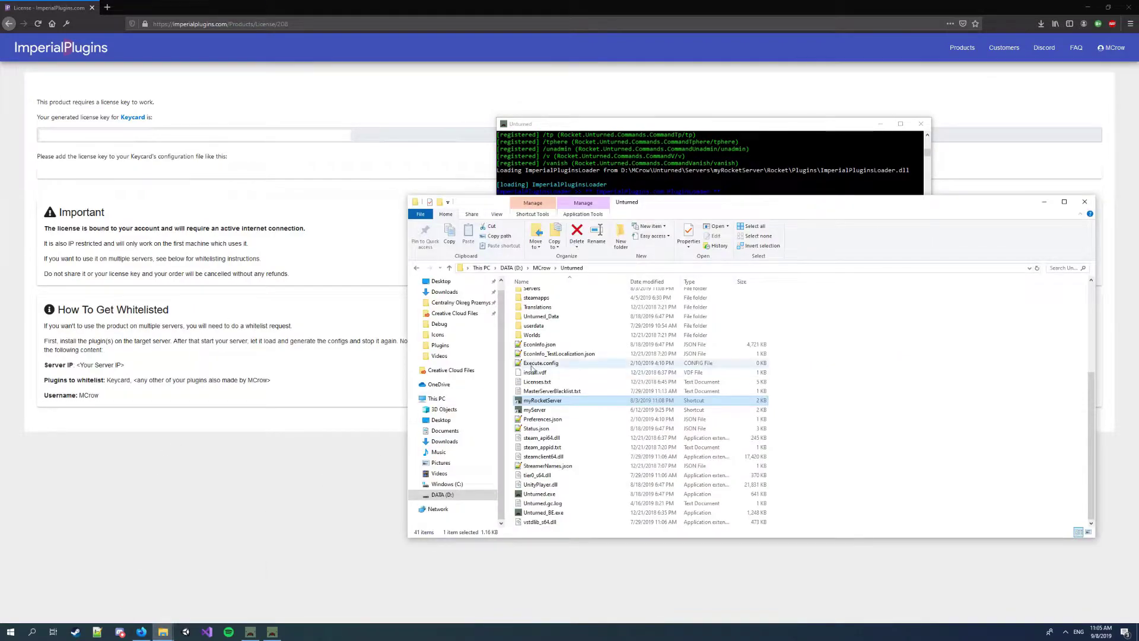
scroll(551, 379, down, 2)
double_click(550, 379)
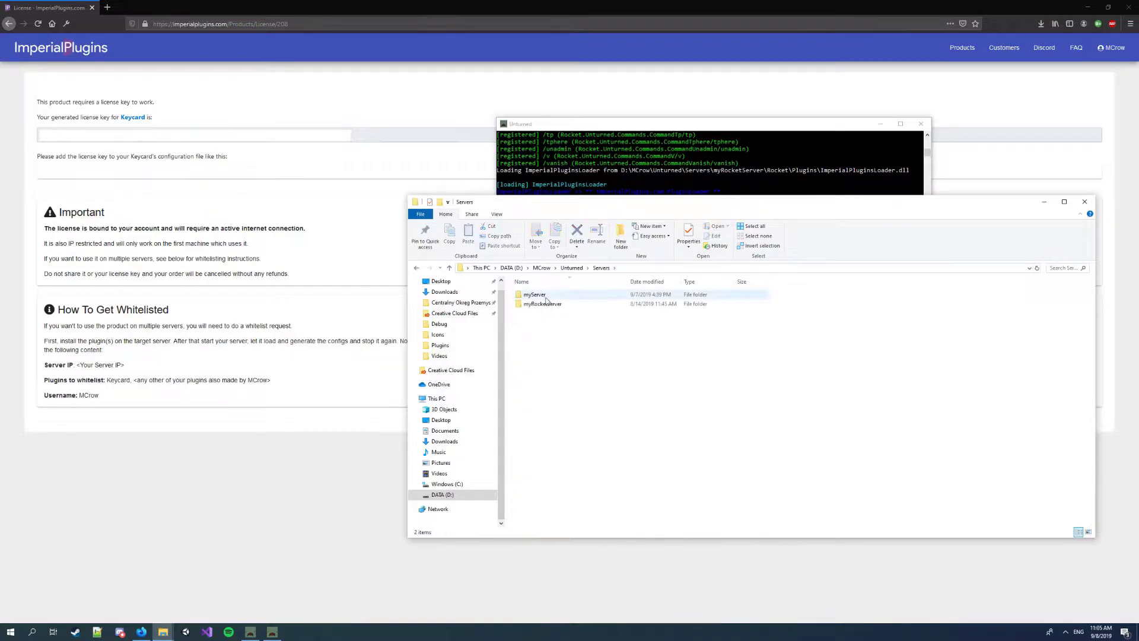
double_click(542, 304)
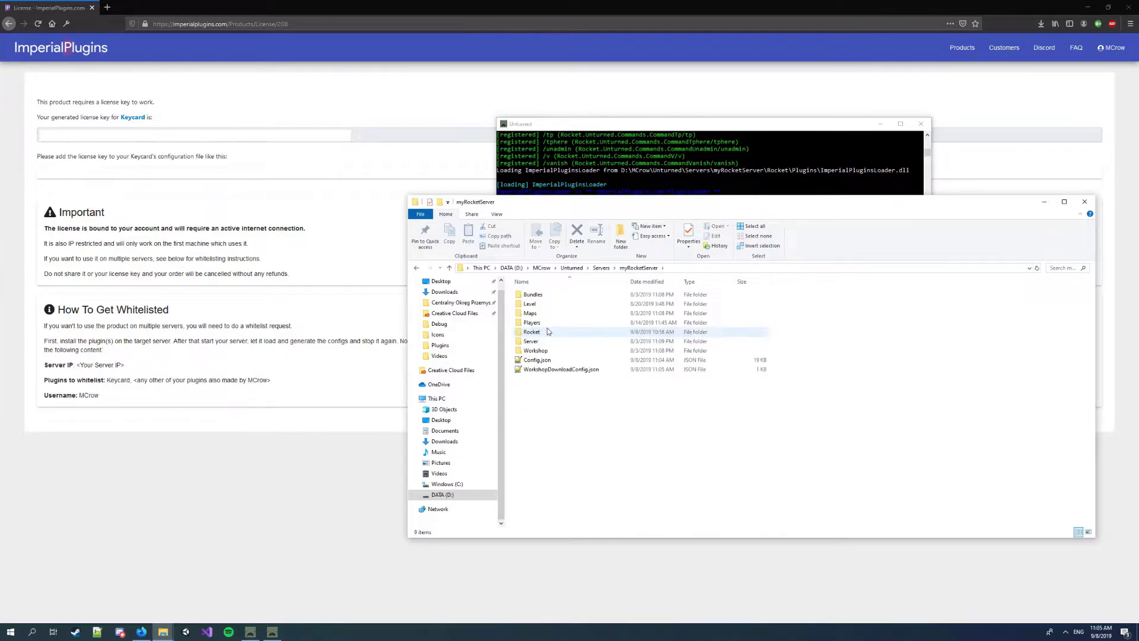
double_click(547, 328)
double_click(533, 313)
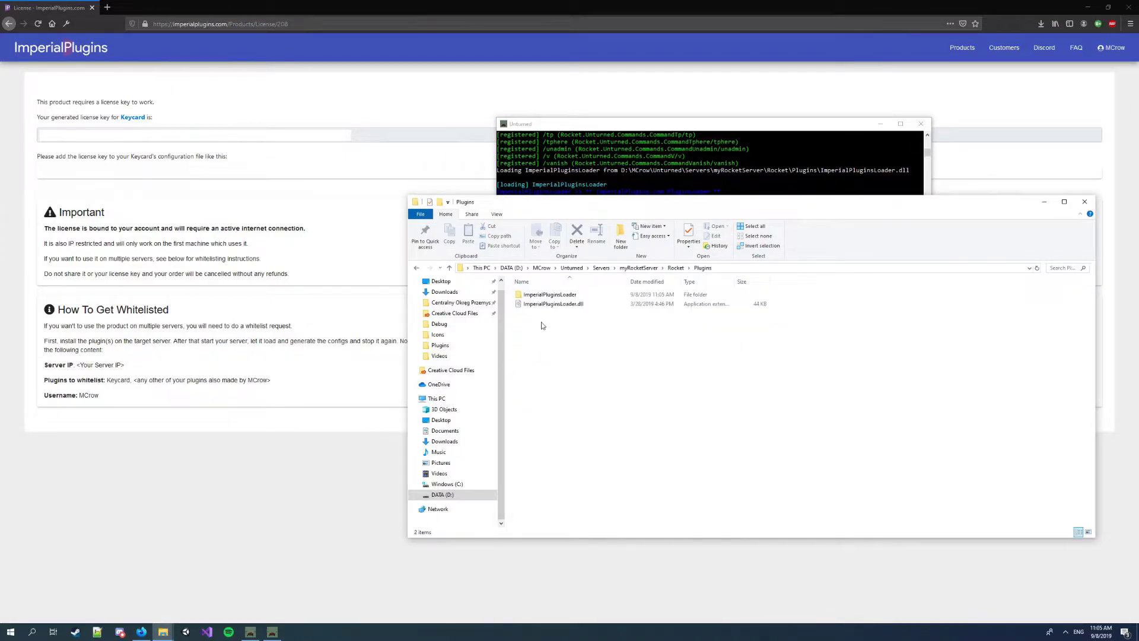
right_click(553, 295)
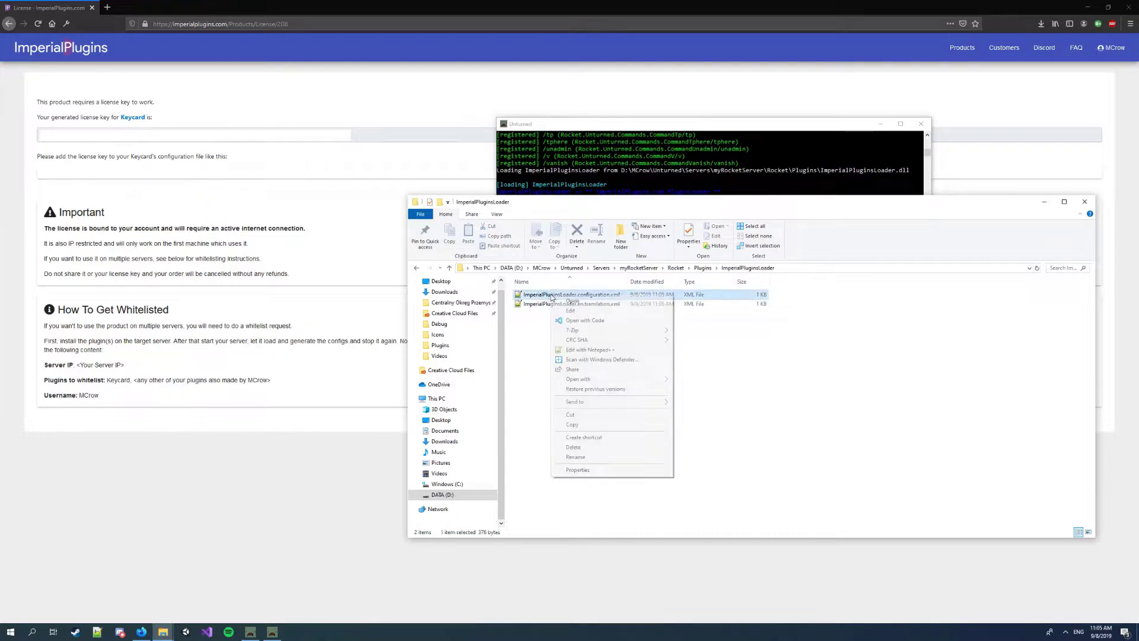
click(581, 350)
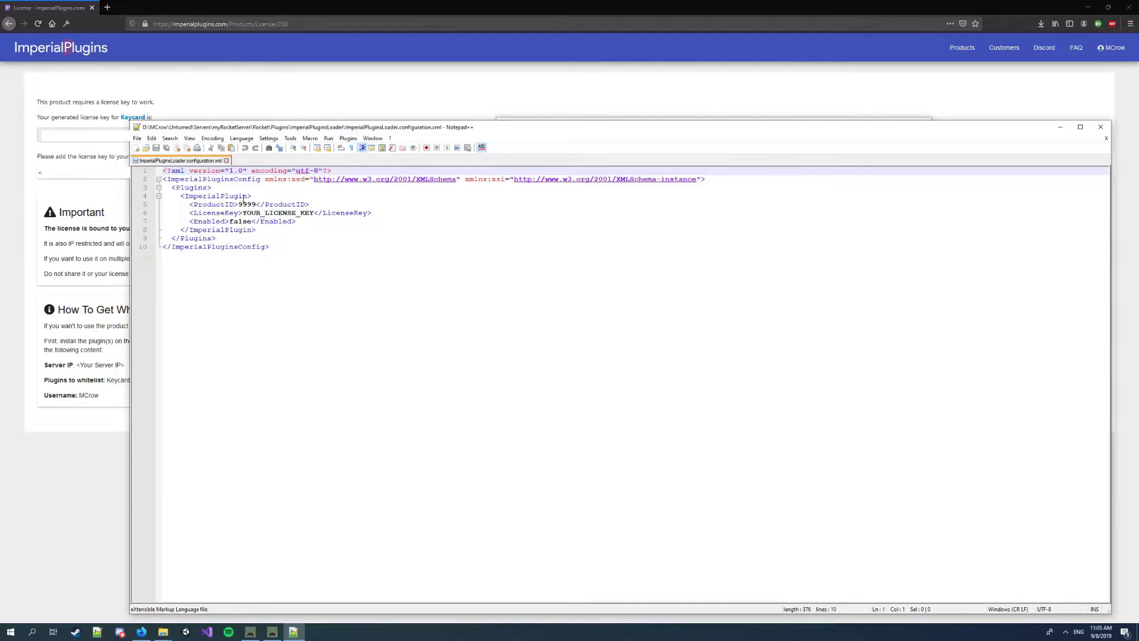
Step: Paste the license key, change ProductID 9999 to 208, save, and set Enabled to true
double_click(263, 213)
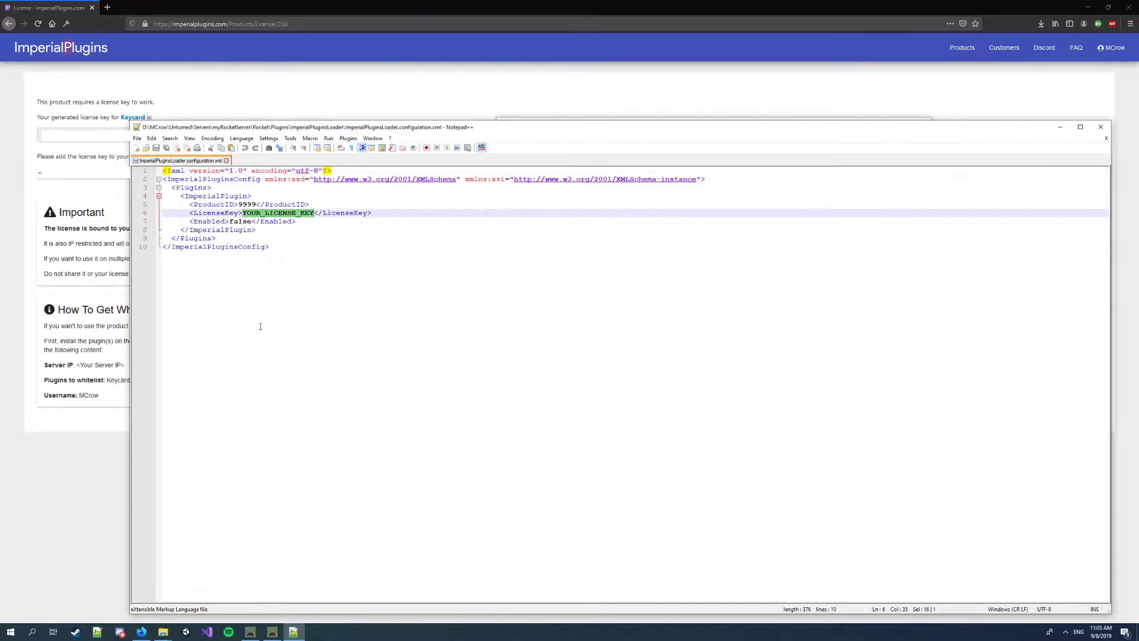
key(ctrl+v)
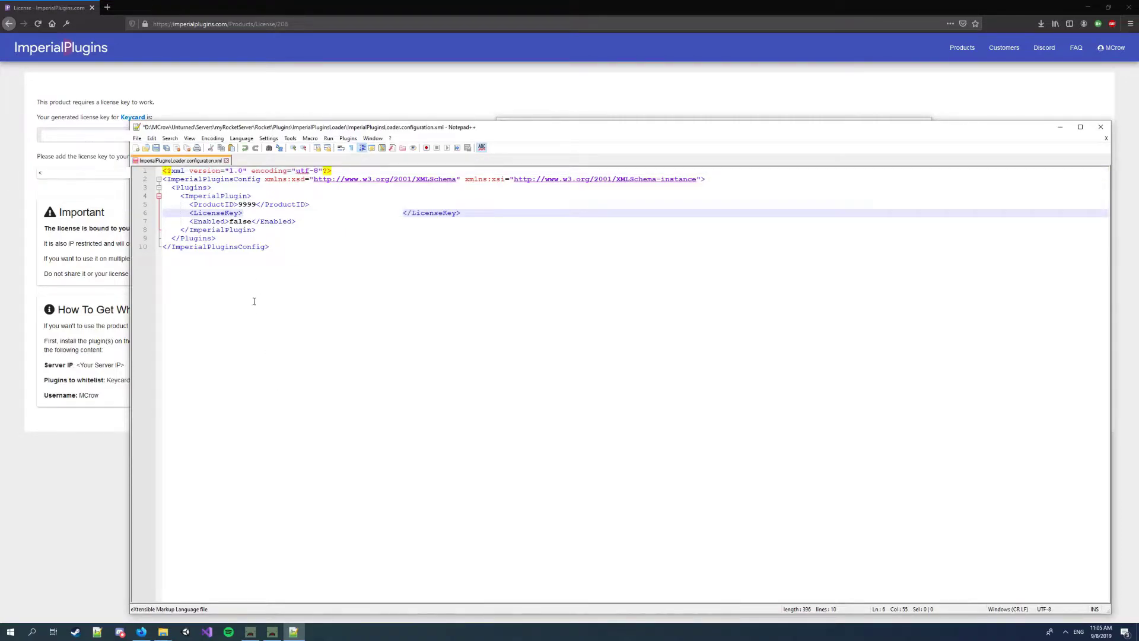
click(248, 204)
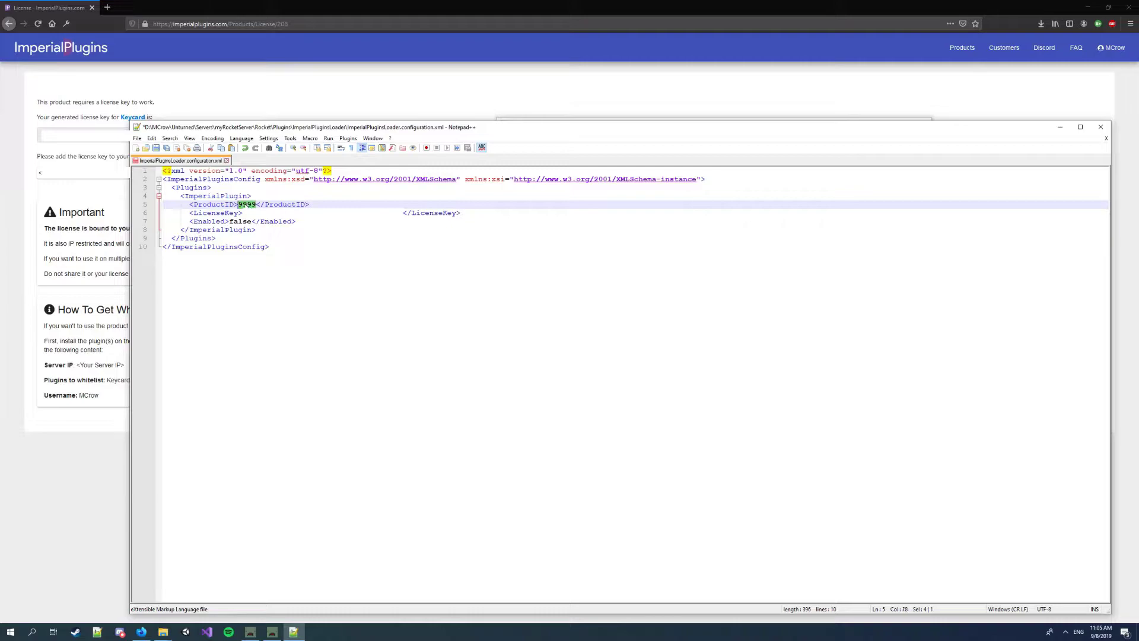
text(208)
key(ctrl+s)
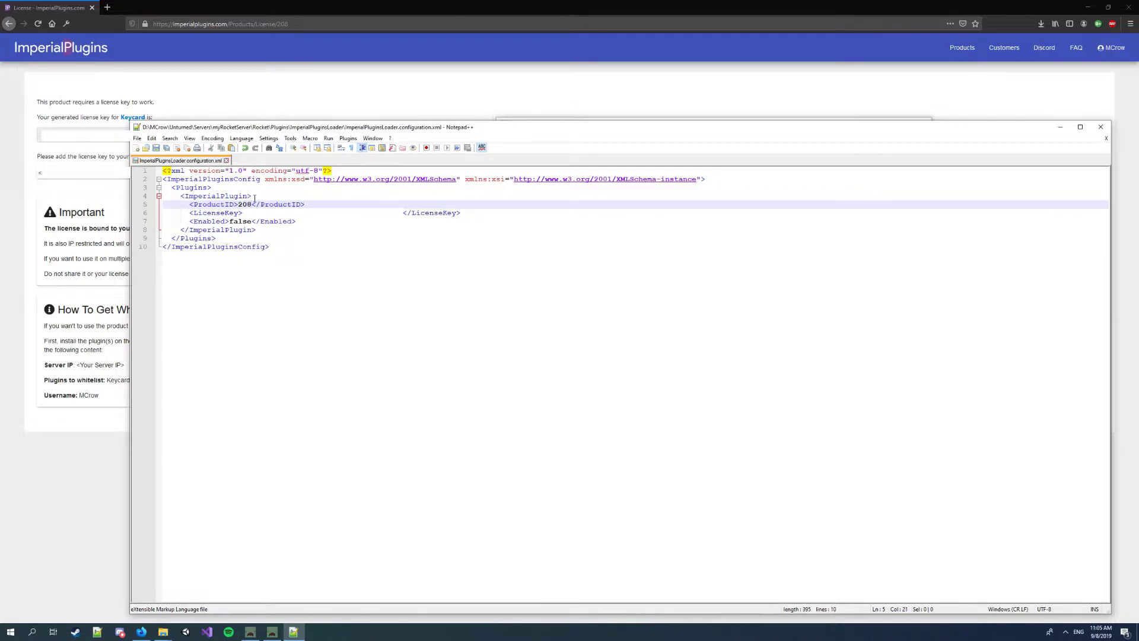
double_click(235, 222)
text(true)
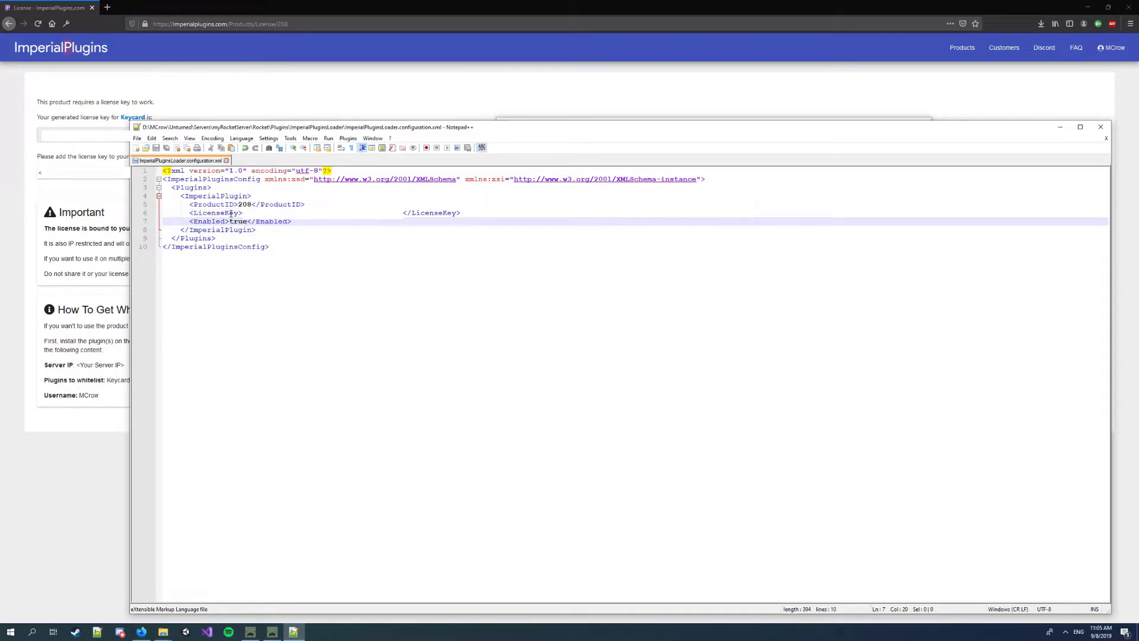
Step: Stop the server with the shutdown command, with Explorer back at the Unturned folder
key(alt+Tab)
click(585, 392)
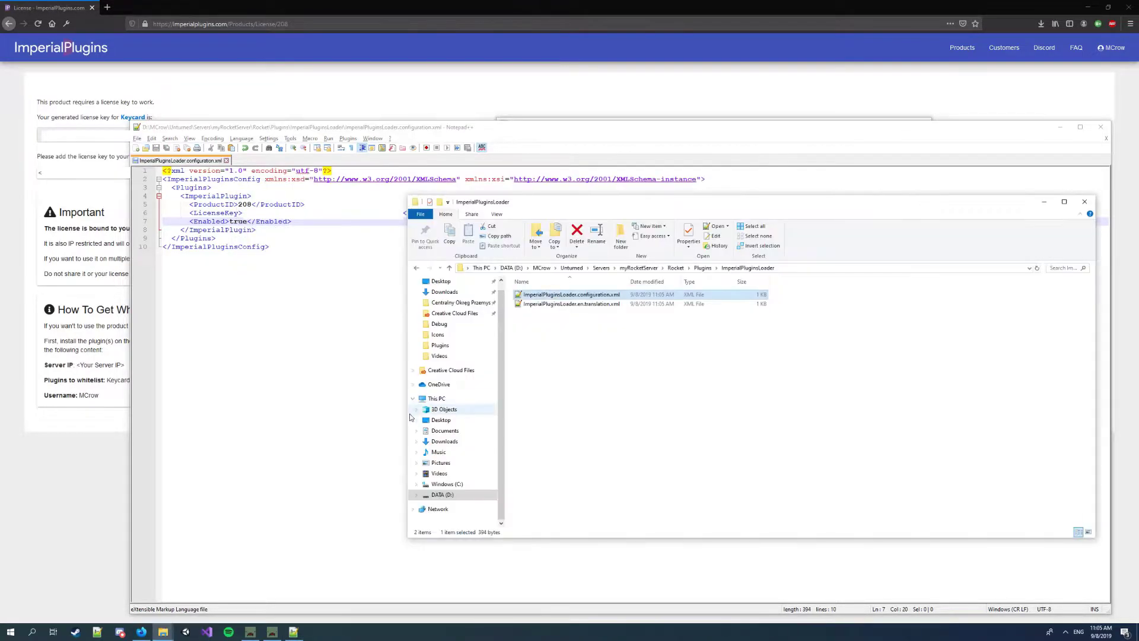
click(571, 268)
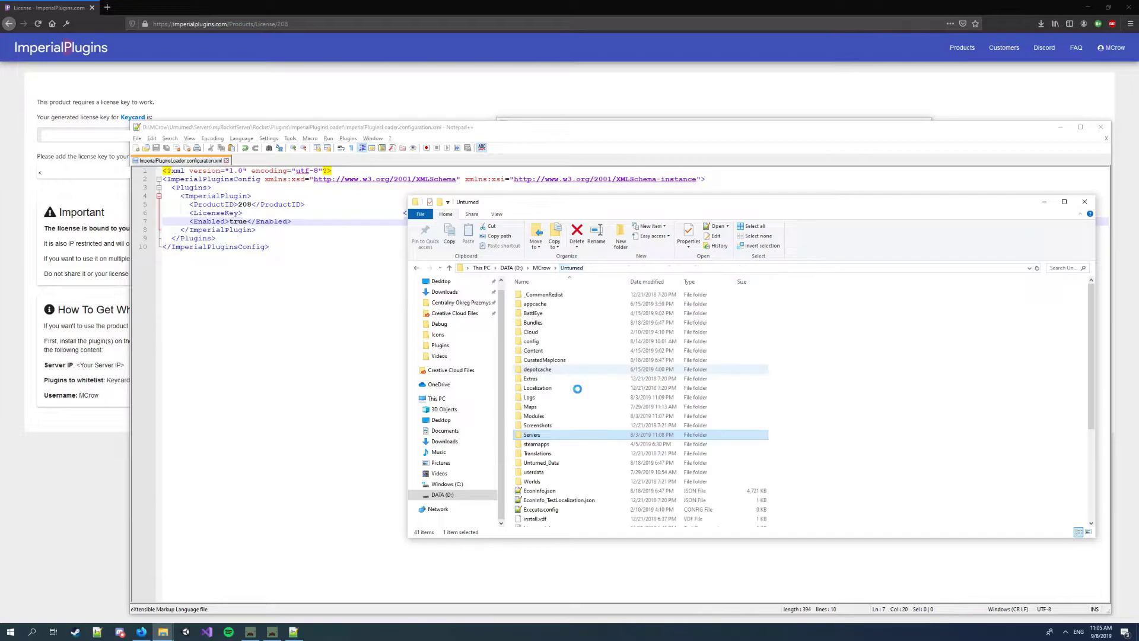
scroll(578, 389, down, 5)
click(273, 632)
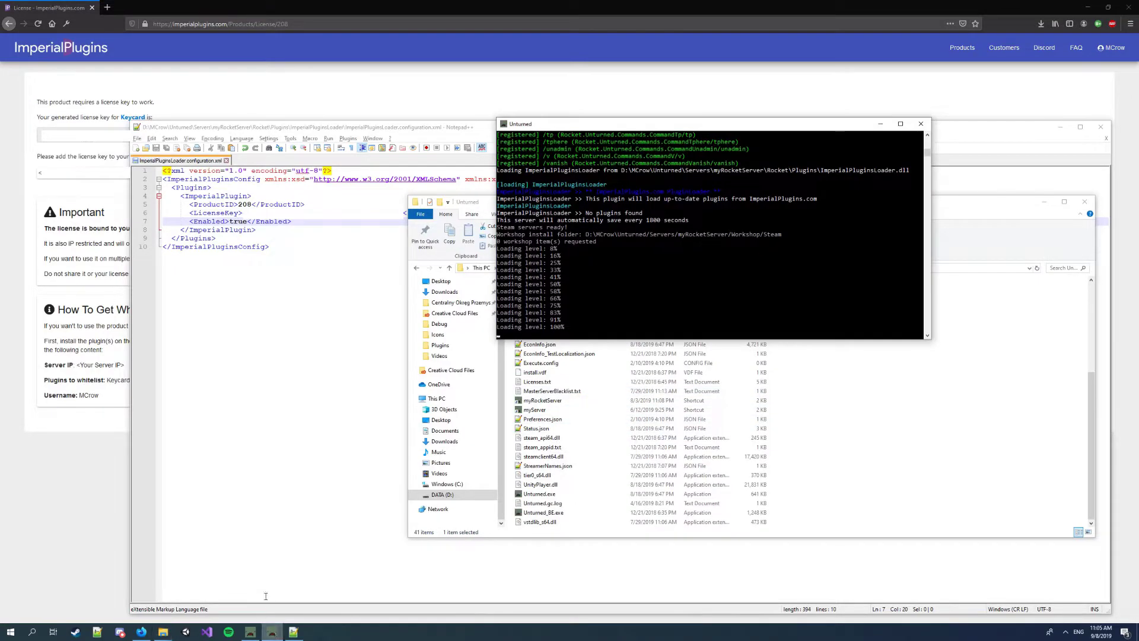
text(shutdown)
key(Return)
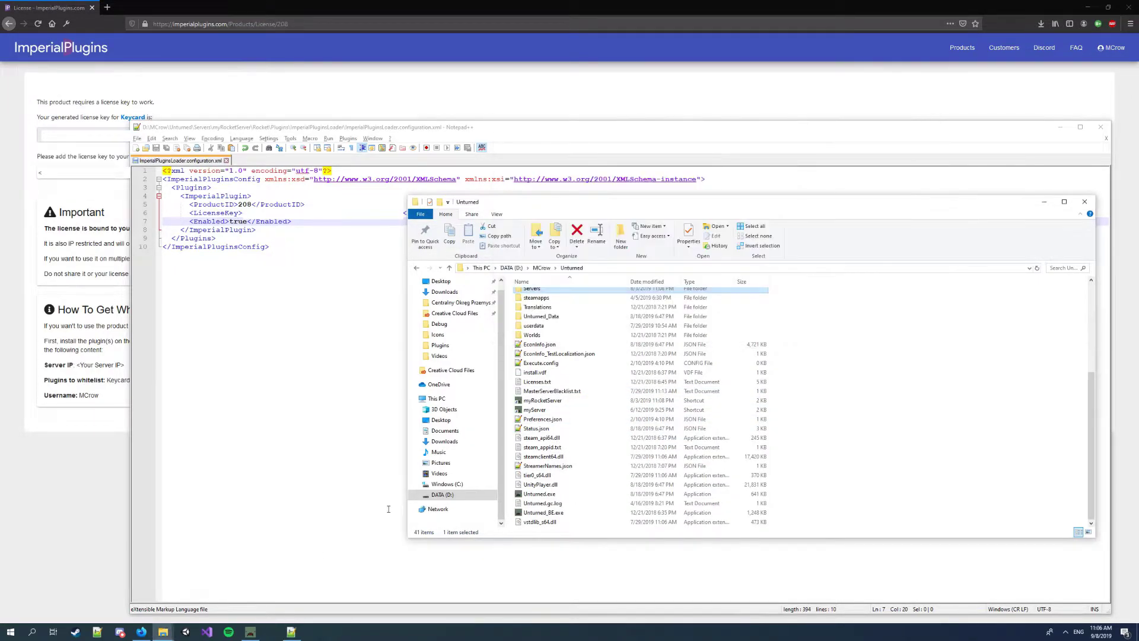
Step: Relaunch myRocketServer so Keycard loads, then return Explorer to the ImperialPluginsLoader configuration
double_click(568, 403)
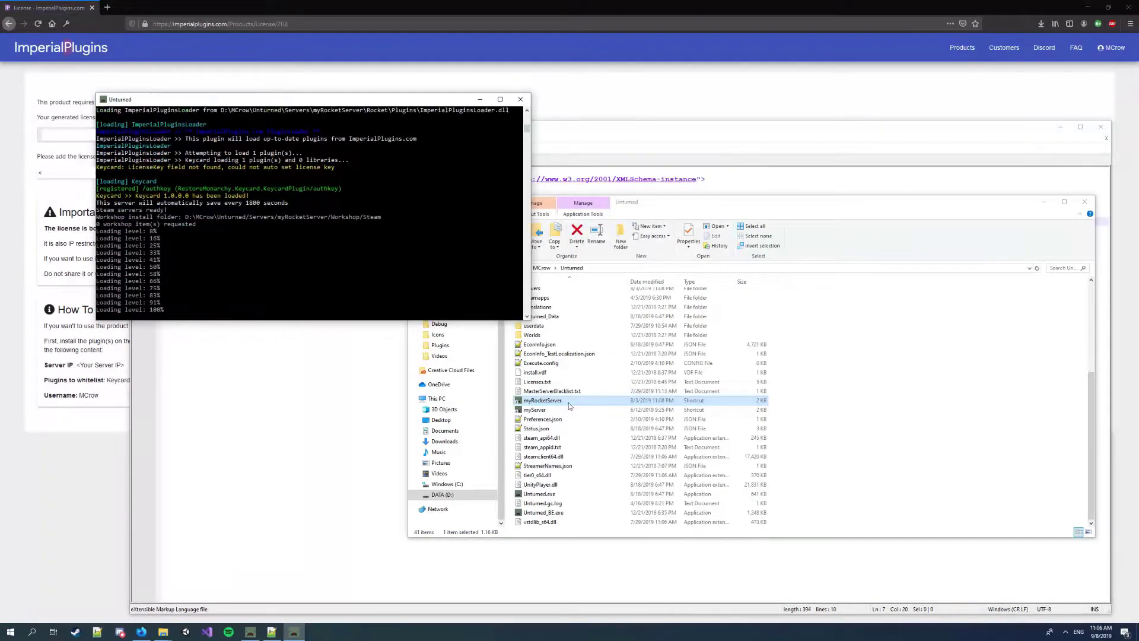
click(860, 354)
click(418, 268)
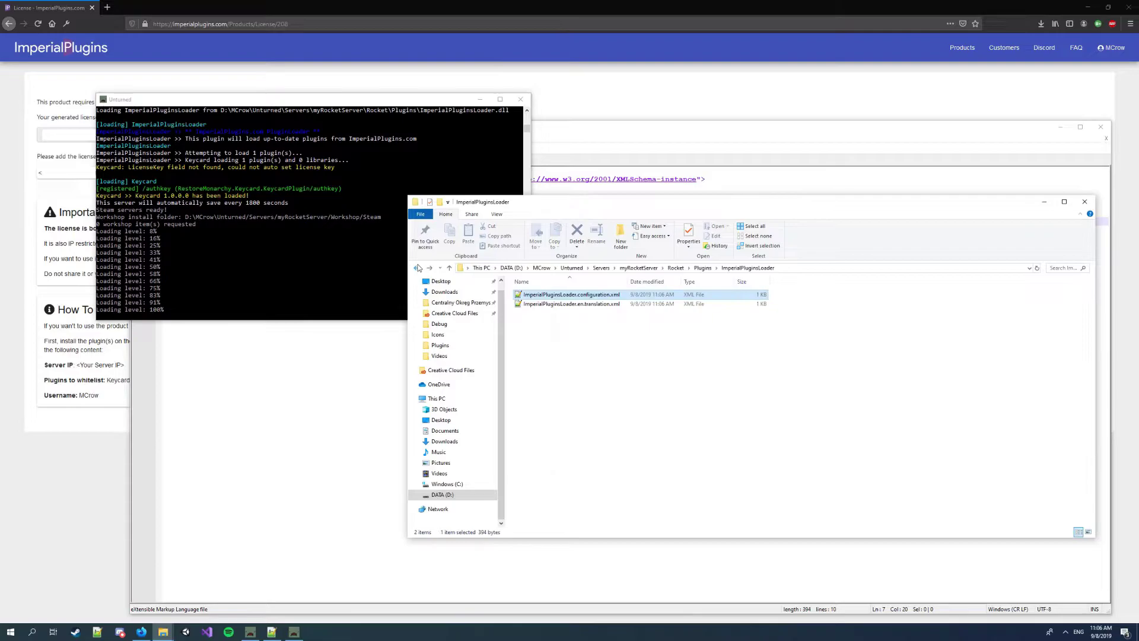
click(611, 295)
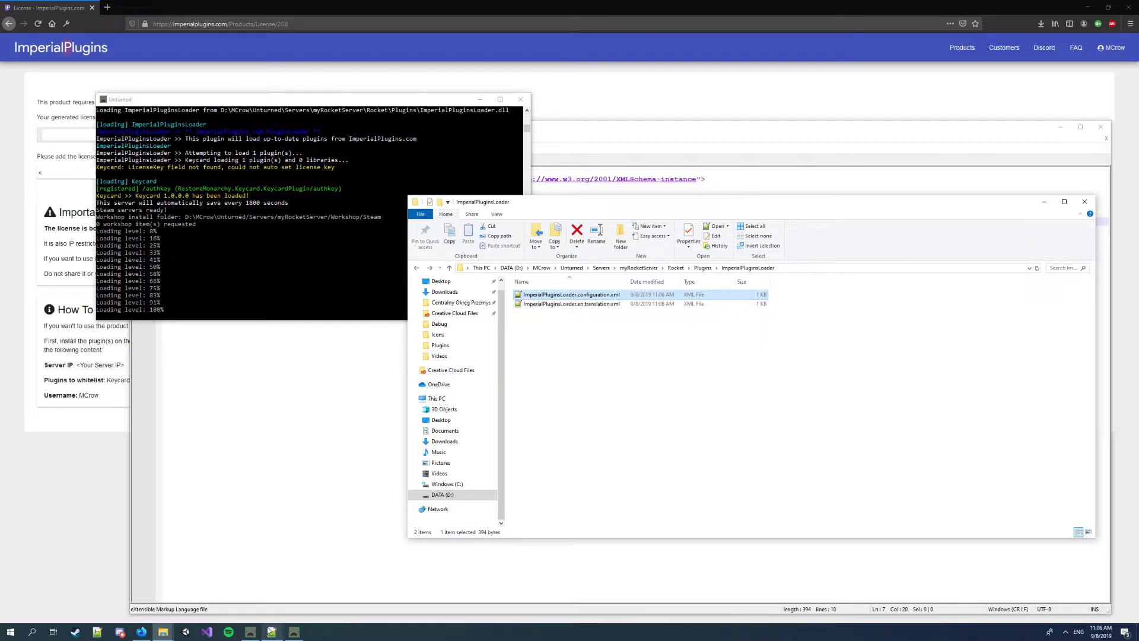
Step: Join the local server from Play > Servers > Favorites in Unturned
mouse_move(270, 631)
click(249, 611)
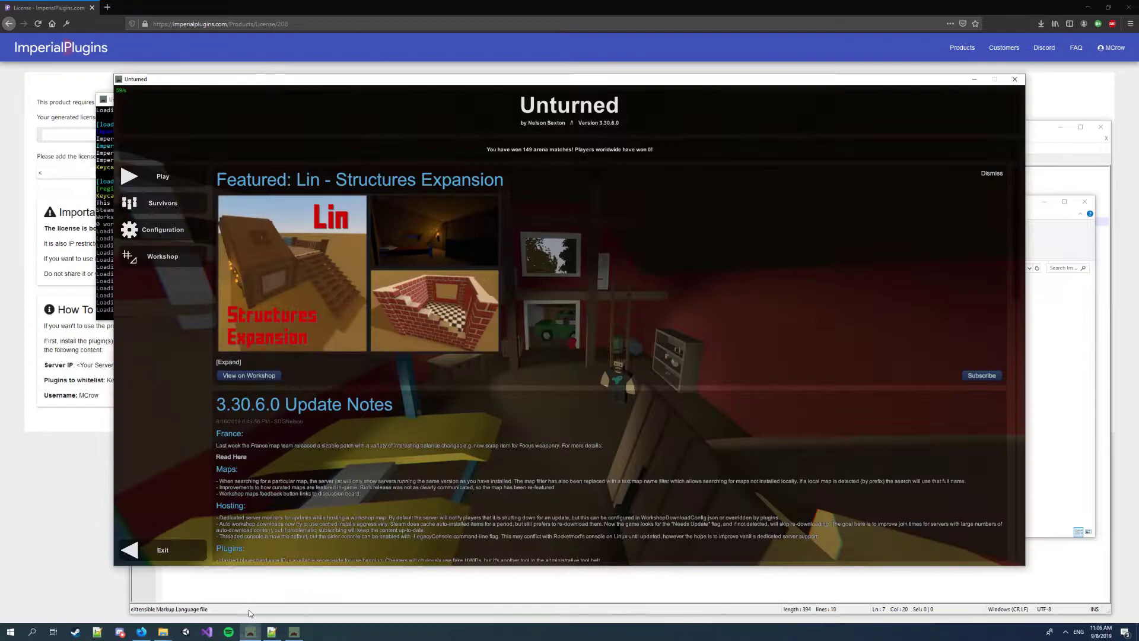
click(166, 177)
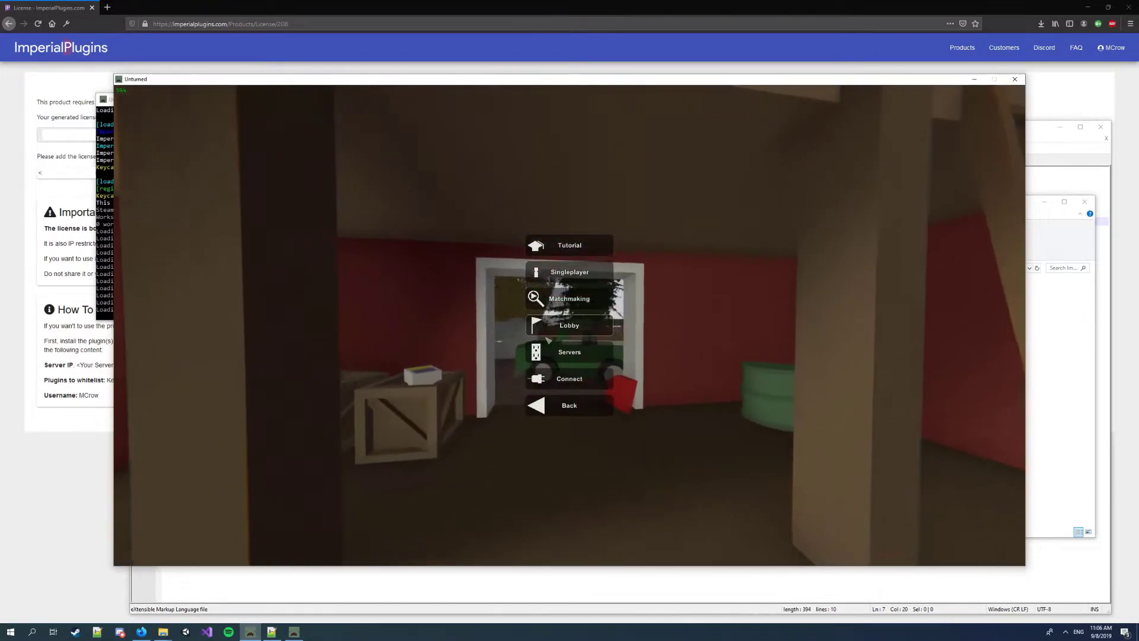
click(564, 272)
click(172, 154)
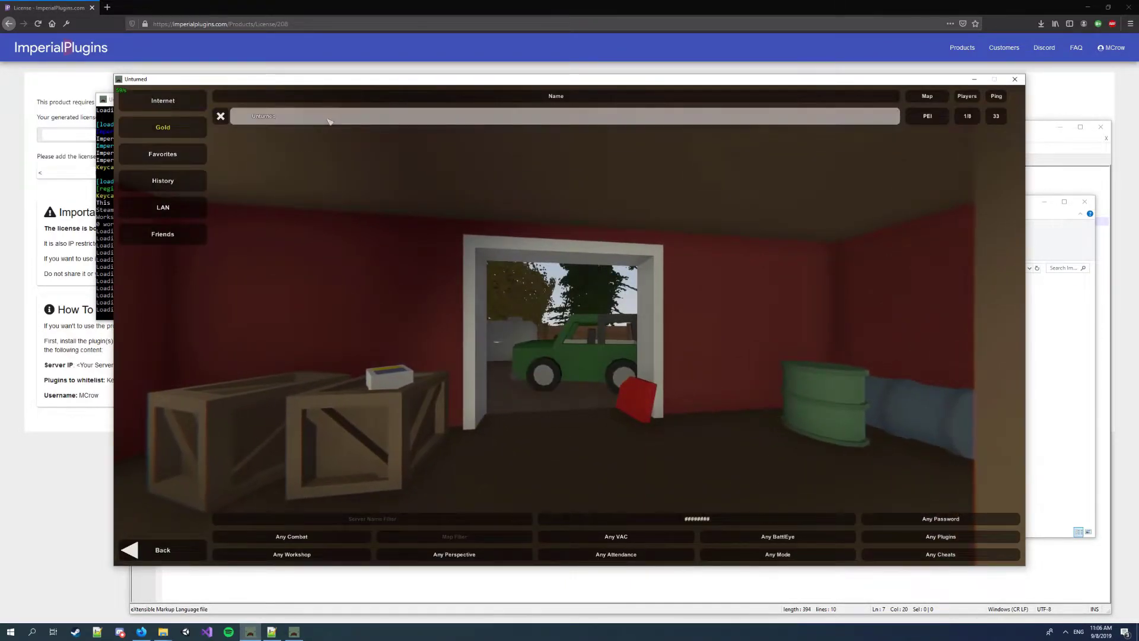
click(225, 114)
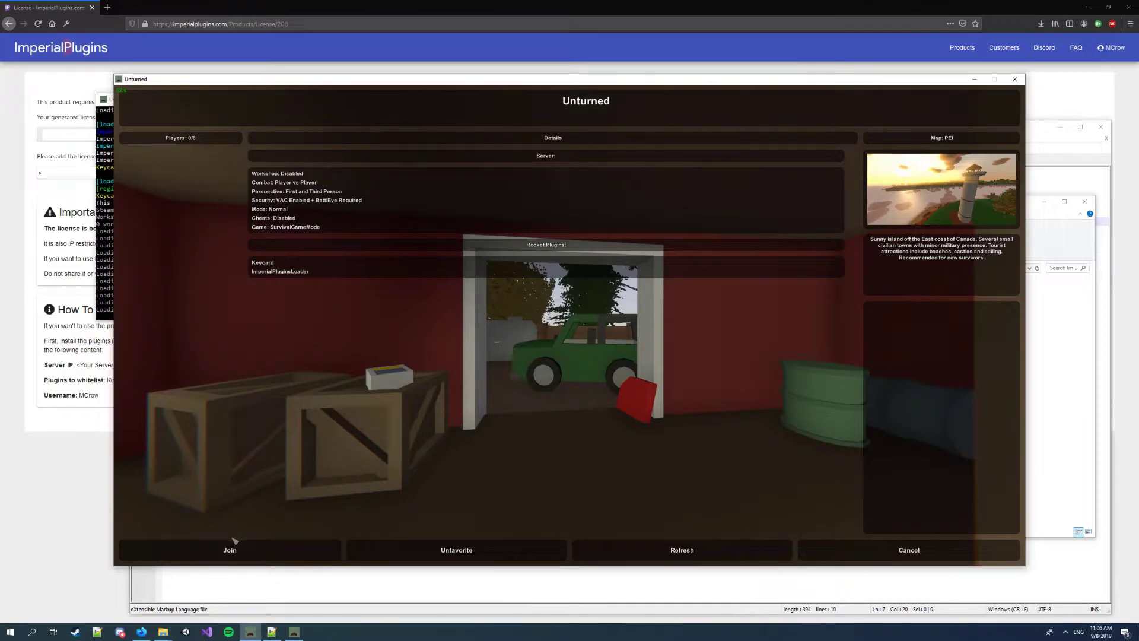
click(232, 546)
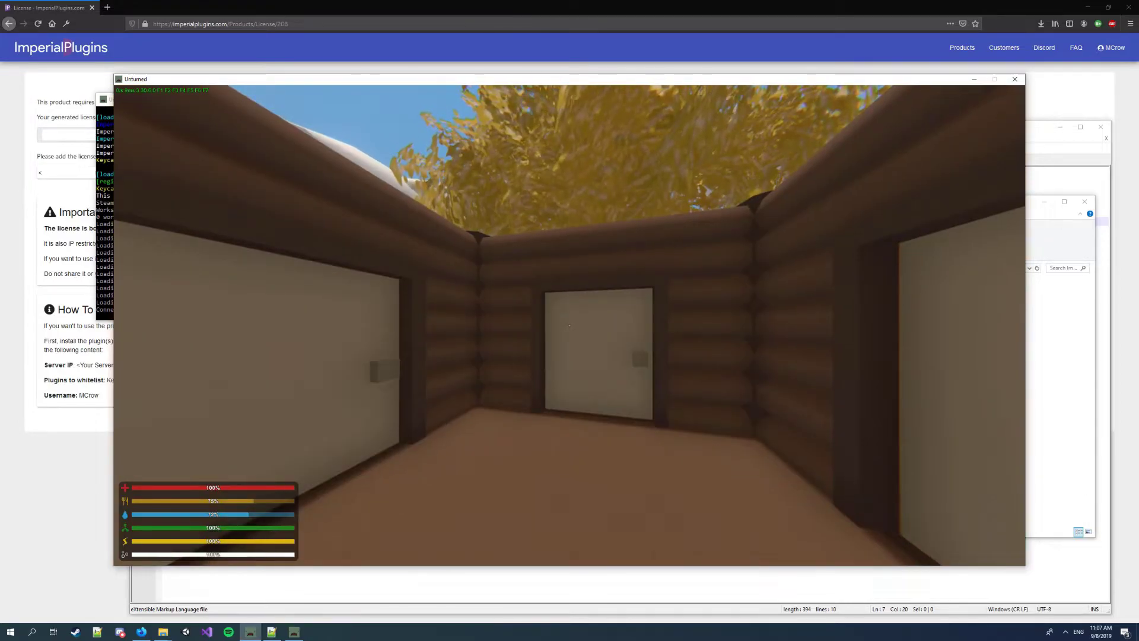
Step: Try the centre cabin door, which reports Locked, and check the inventory
key(s)
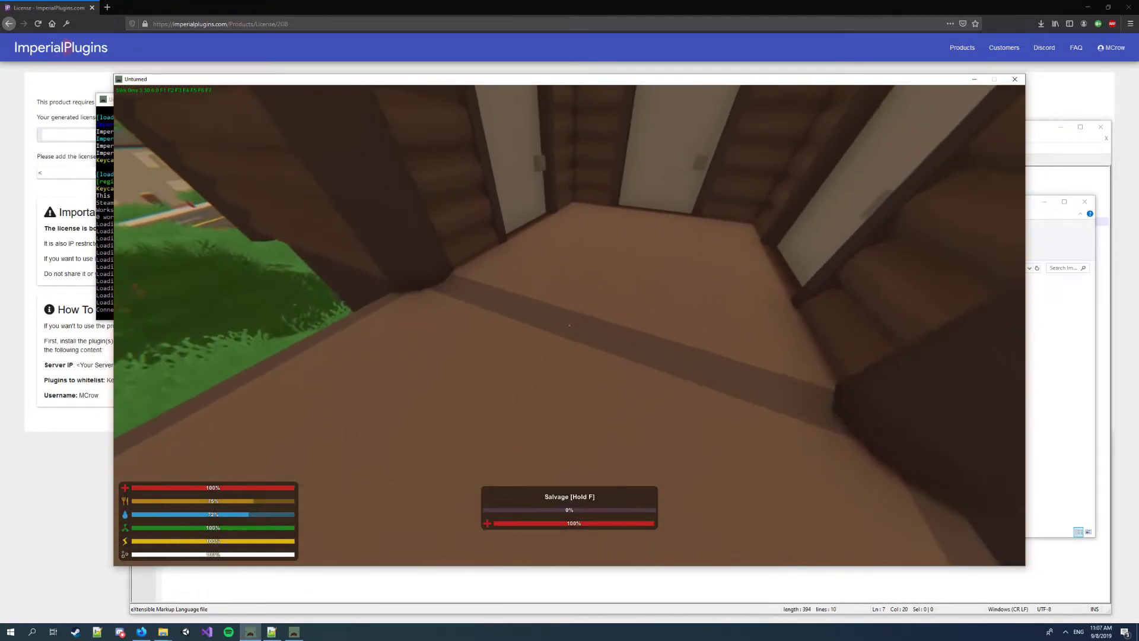
key(w)
key(w)
key(f)
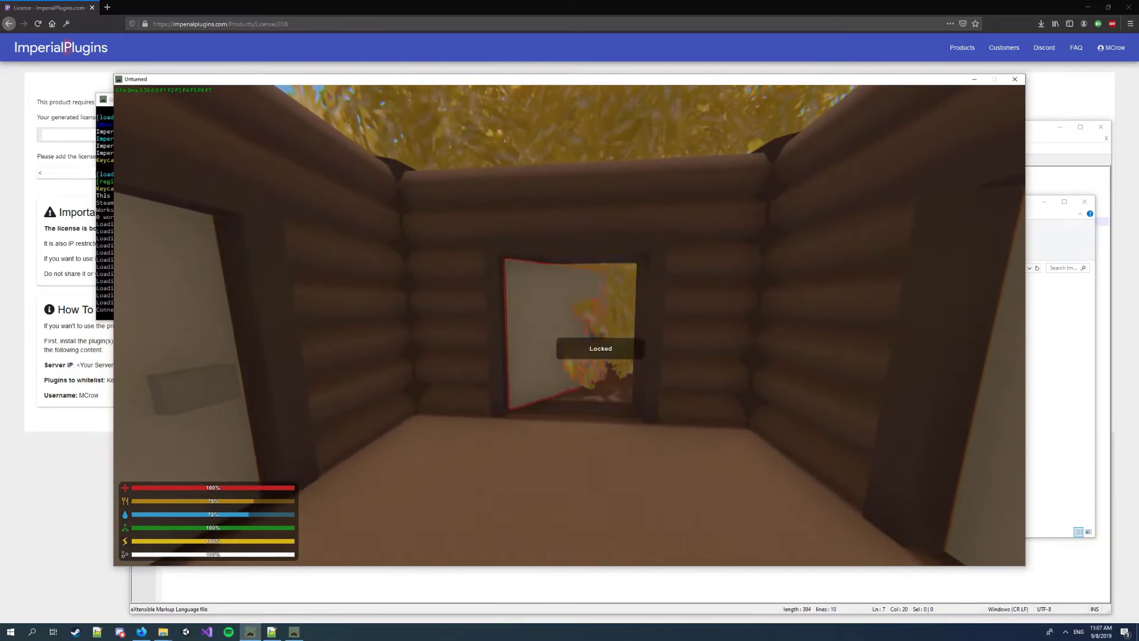
key(g)
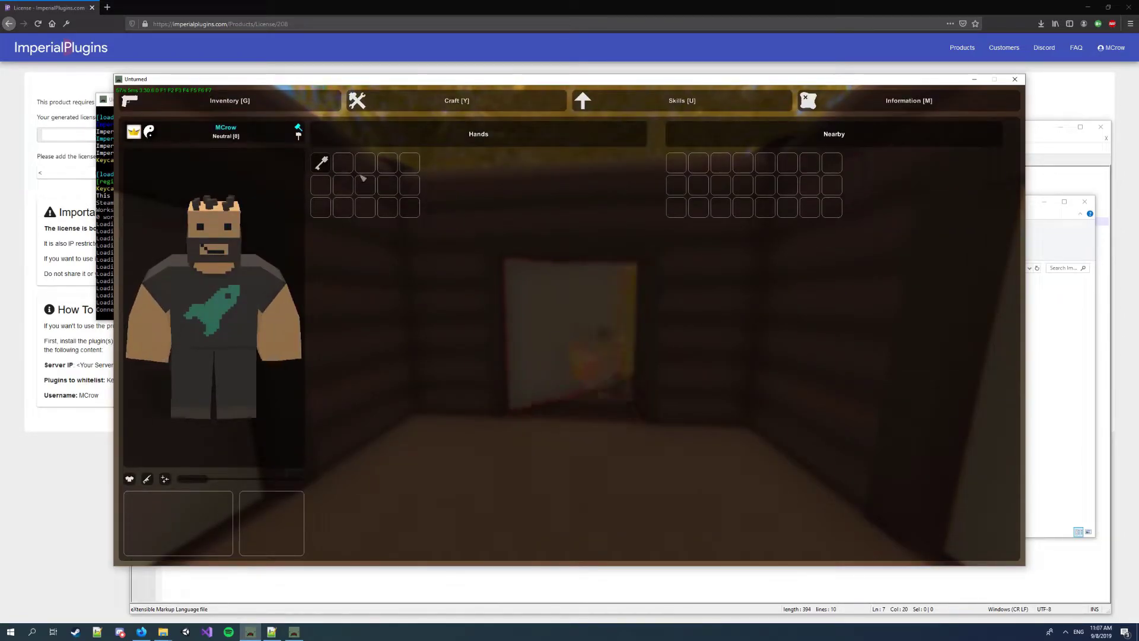
key(g)
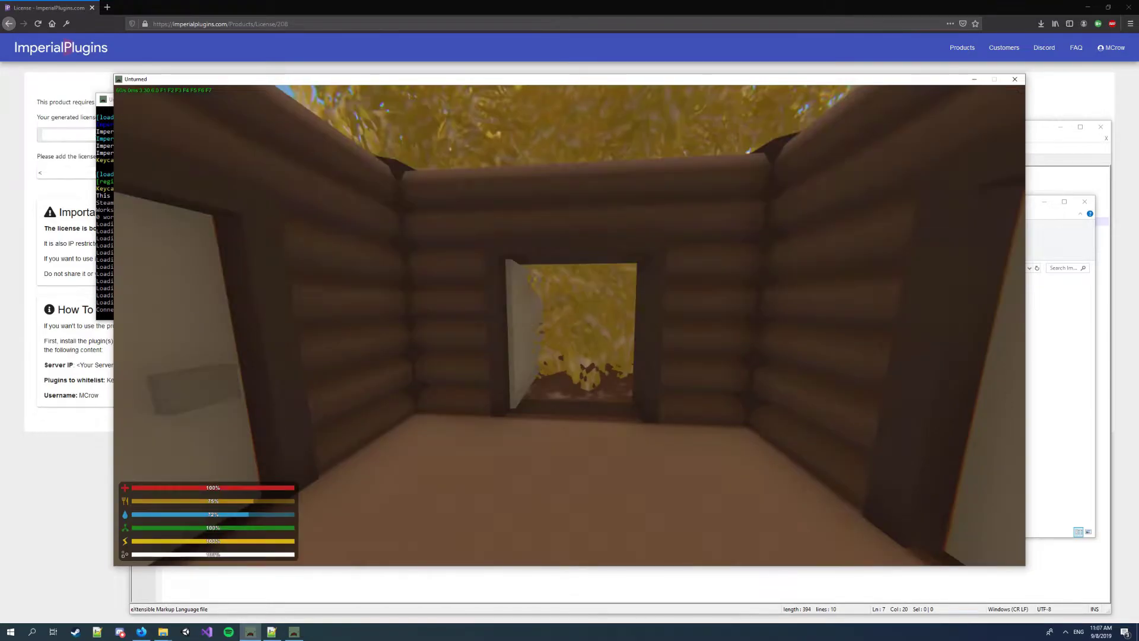
key(alt+Tab)
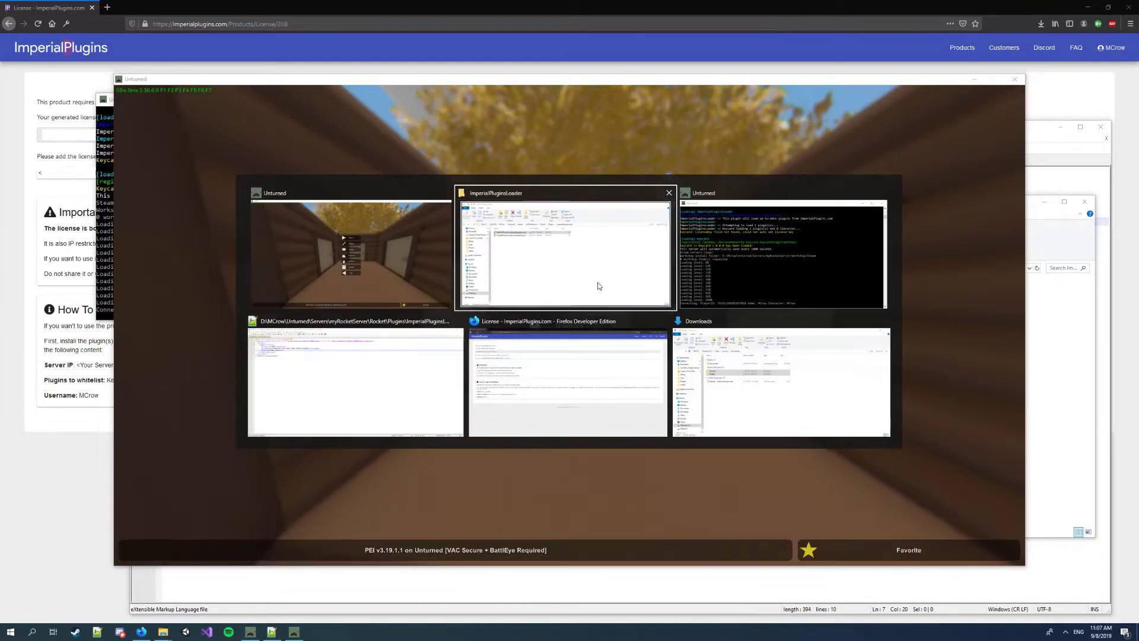
Step: Decline reloading the loader configuration and browse Explorer into the Keycard plugin folder
key(Return)
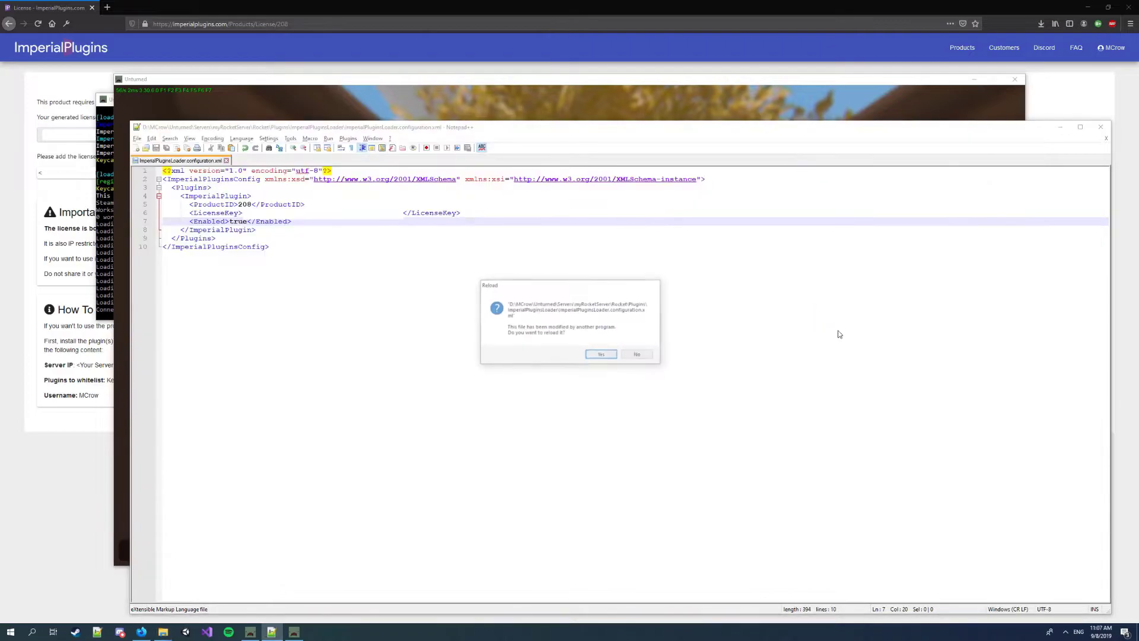
click(624, 356)
key(alt+Tab)
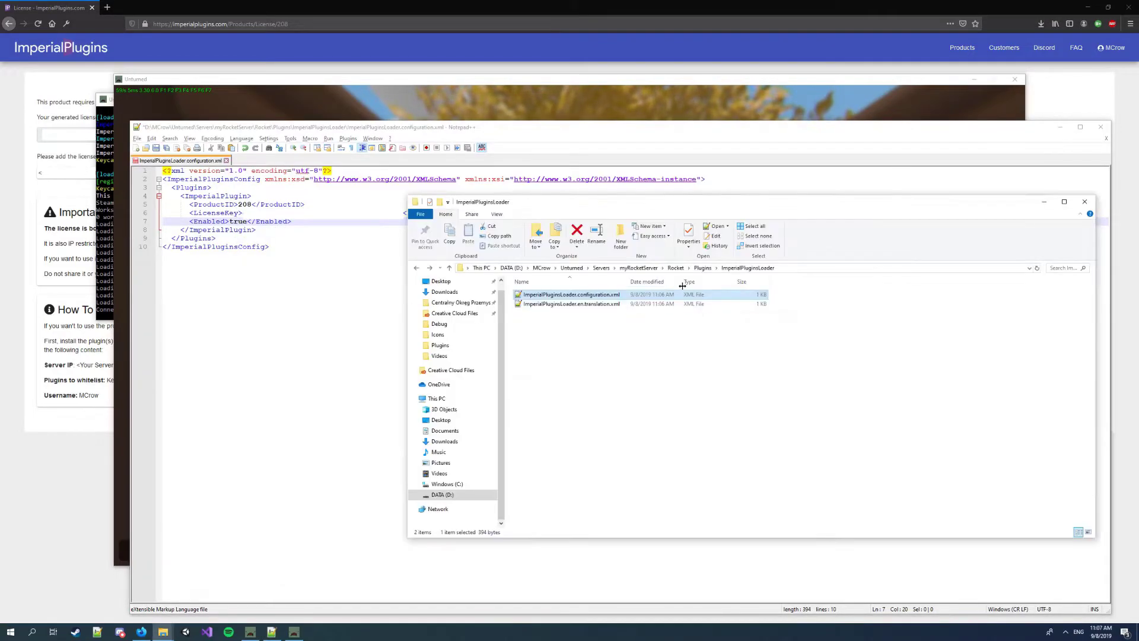
click(702, 267)
click(566, 302)
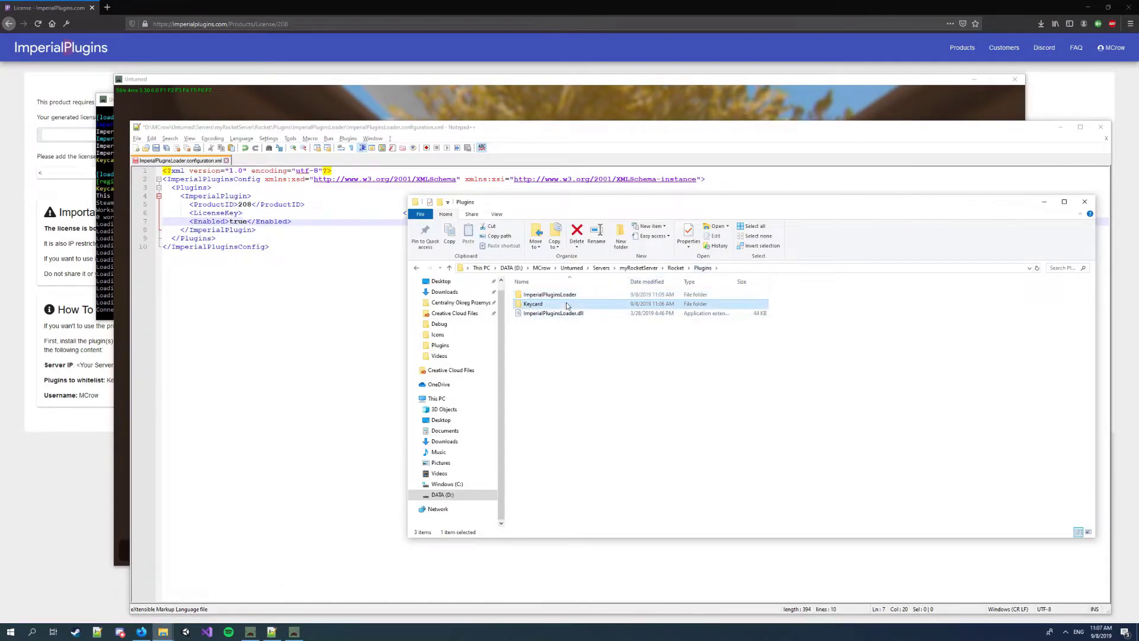
drag(557, 298, 556, 298)
click(557, 296)
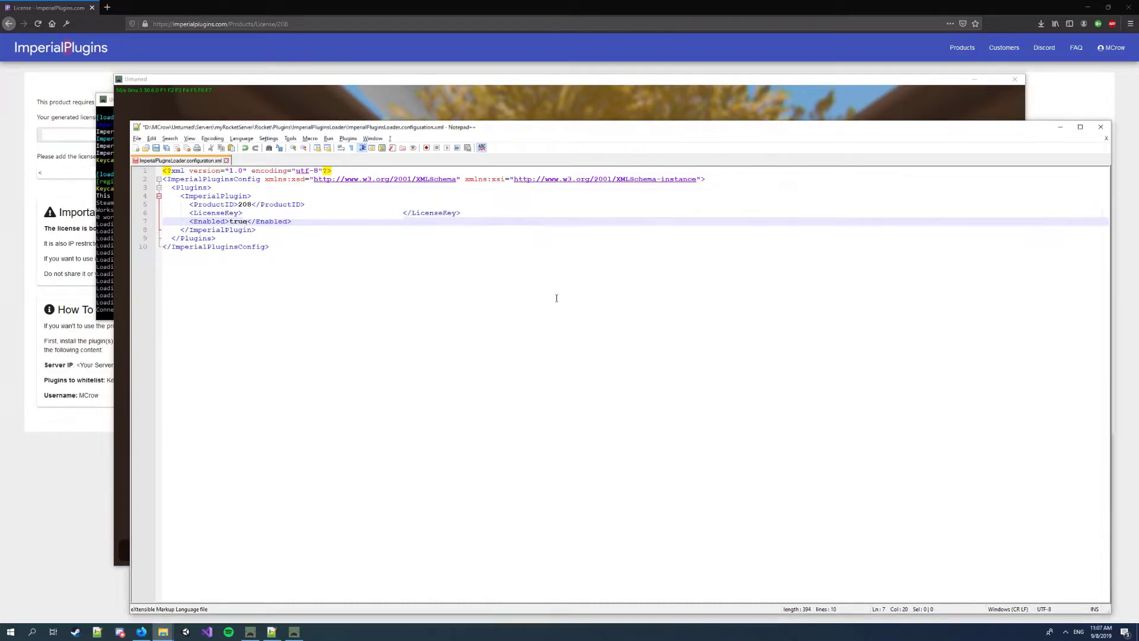
Step: Open Keycard.configuration.xml in Notepad++ and select the KeycardItemID value 1196
key(alt+Tab)
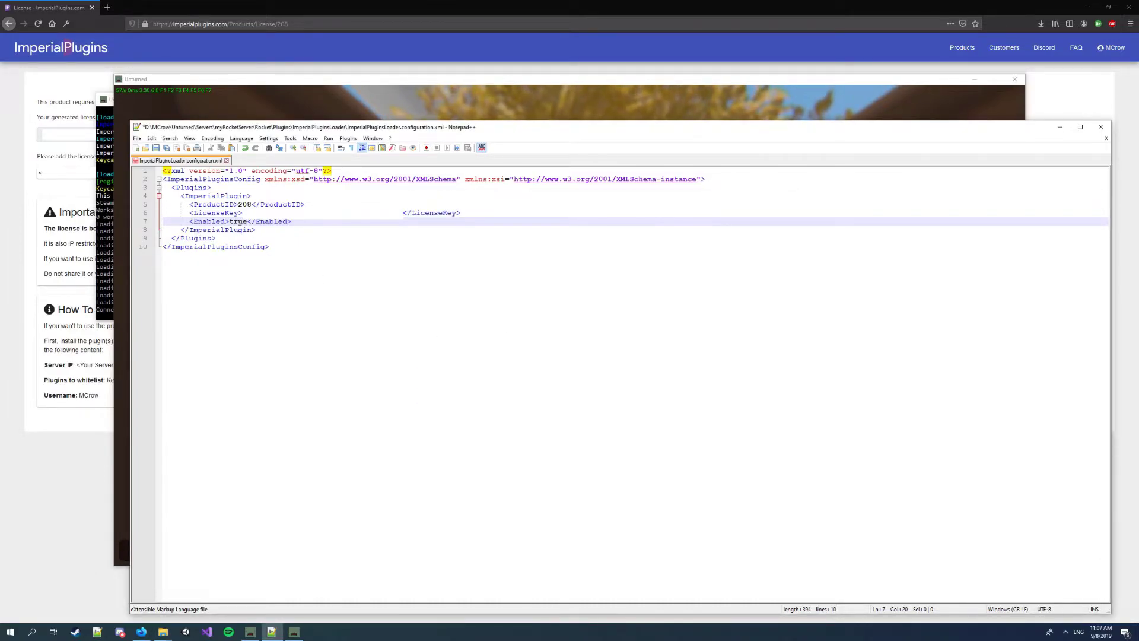
key(alt+Tab)
right_click(557, 295)
click(578, 351)
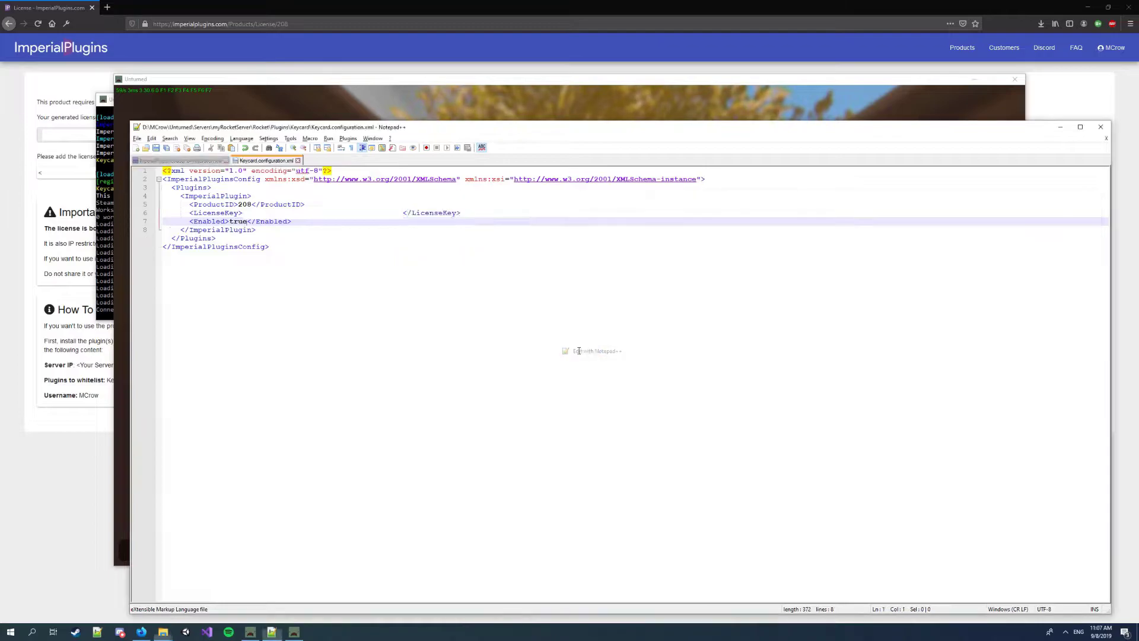
double_click(247, 188)
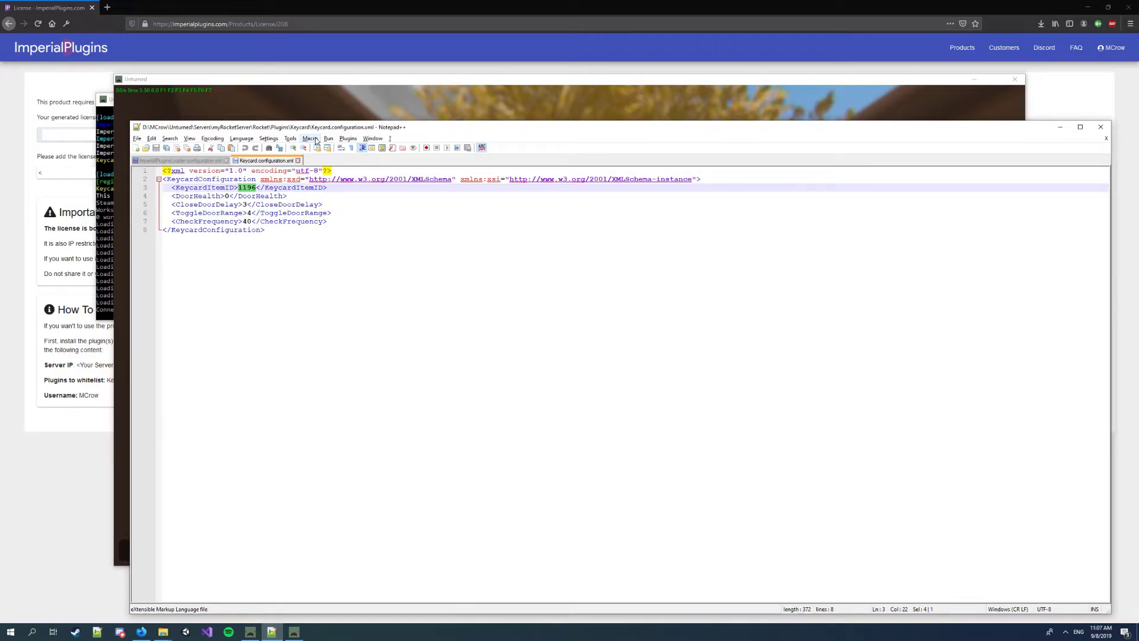
key(alt+Tab)
key(alt+Tab)
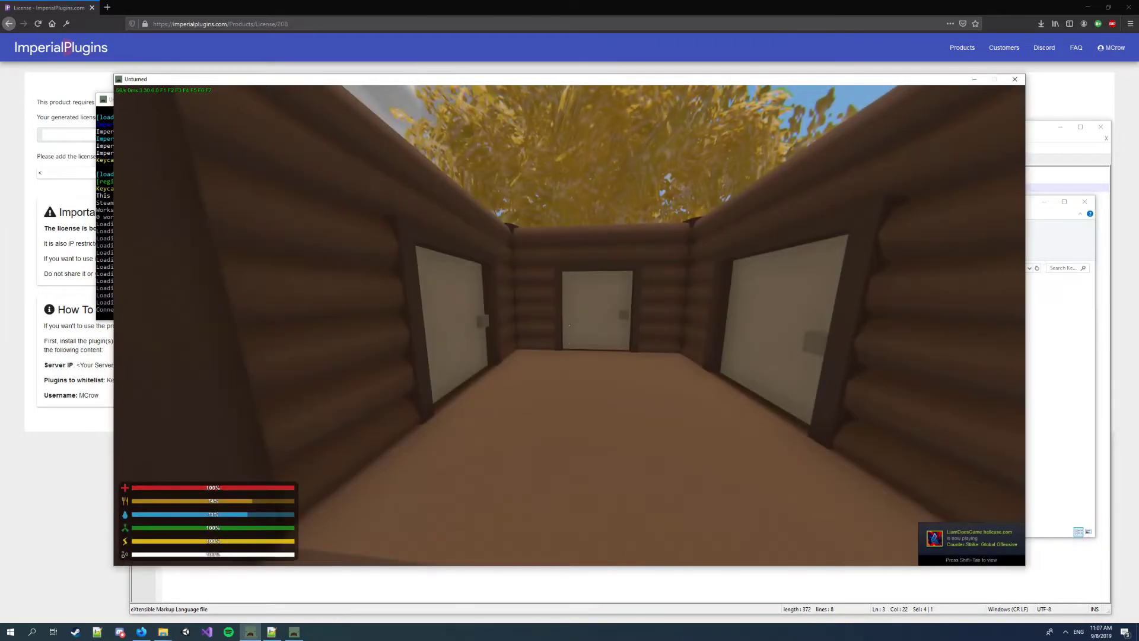
Step: Open the locked right and centre doors while carrying the key
key(g)
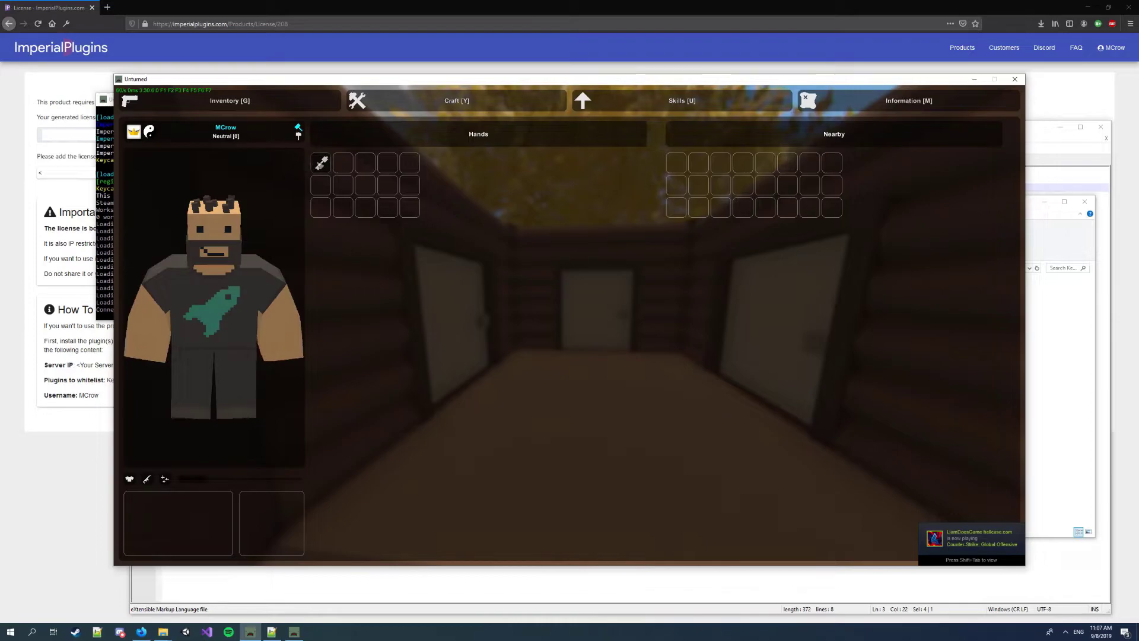
key(g)
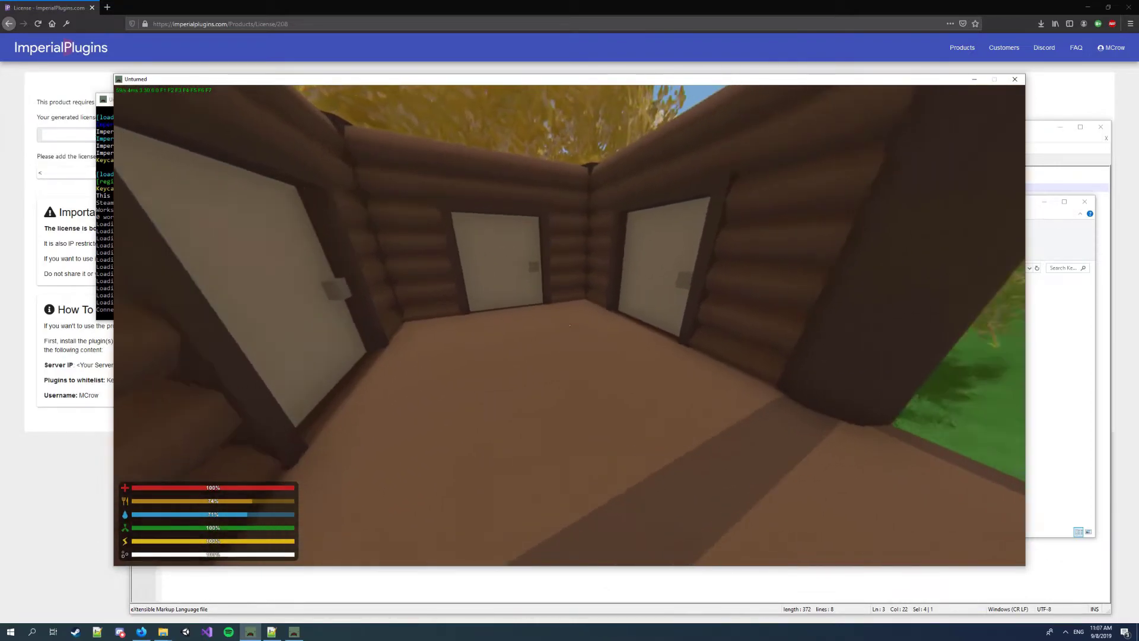
key(w)
click(570, 326)
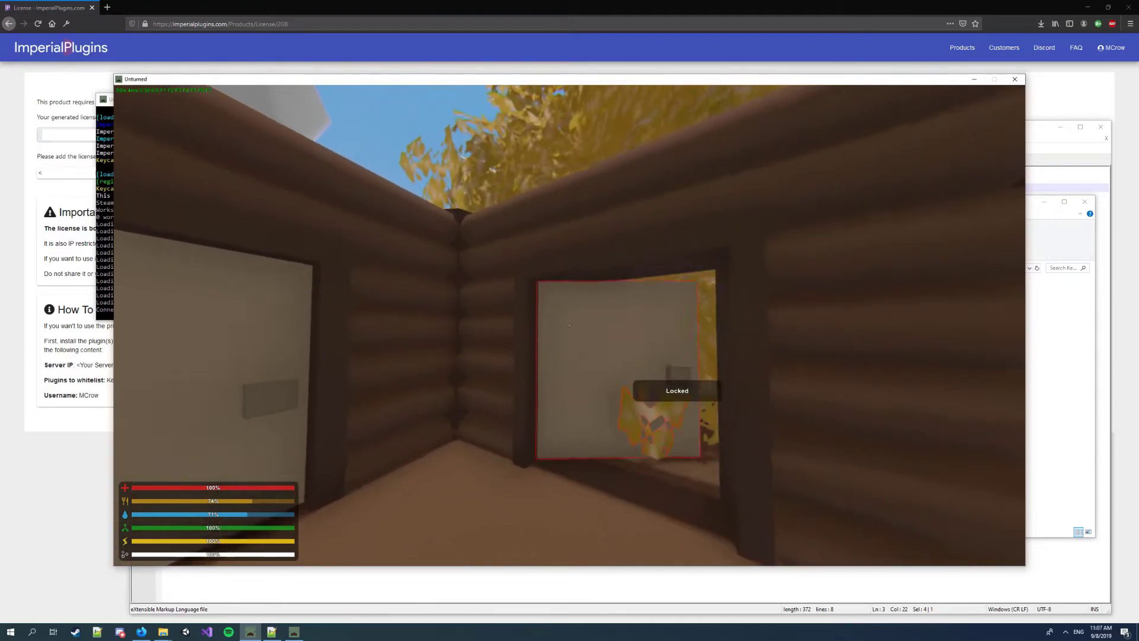
key(f)
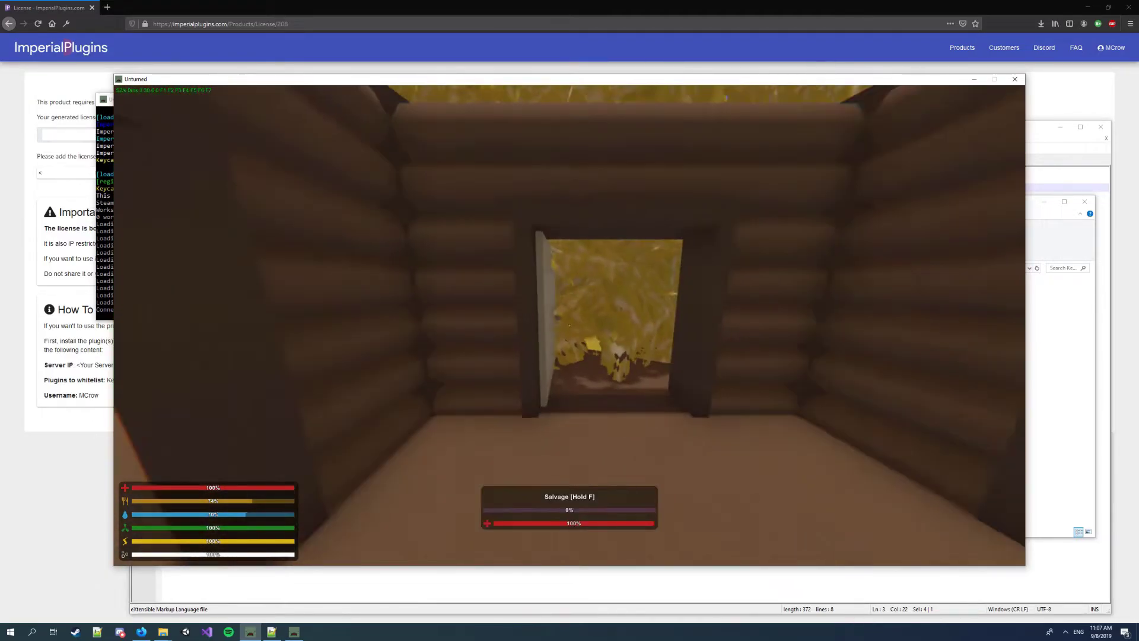
key(s)
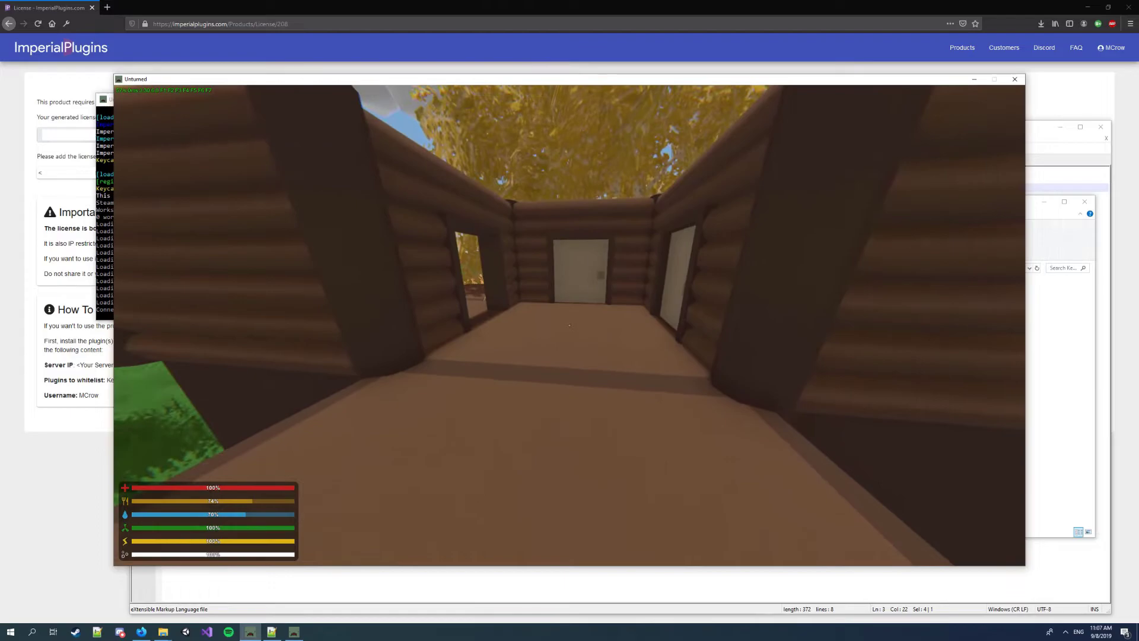
key(w)
Step: Drop the key, then pick it back up and go through the door again
key(g)
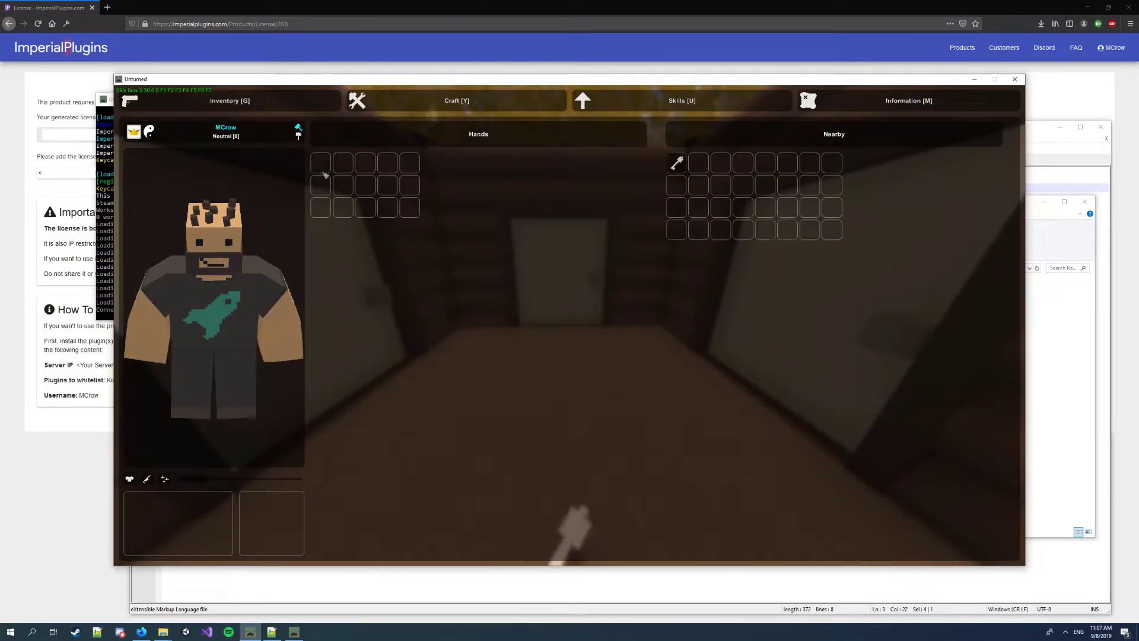
key(g)
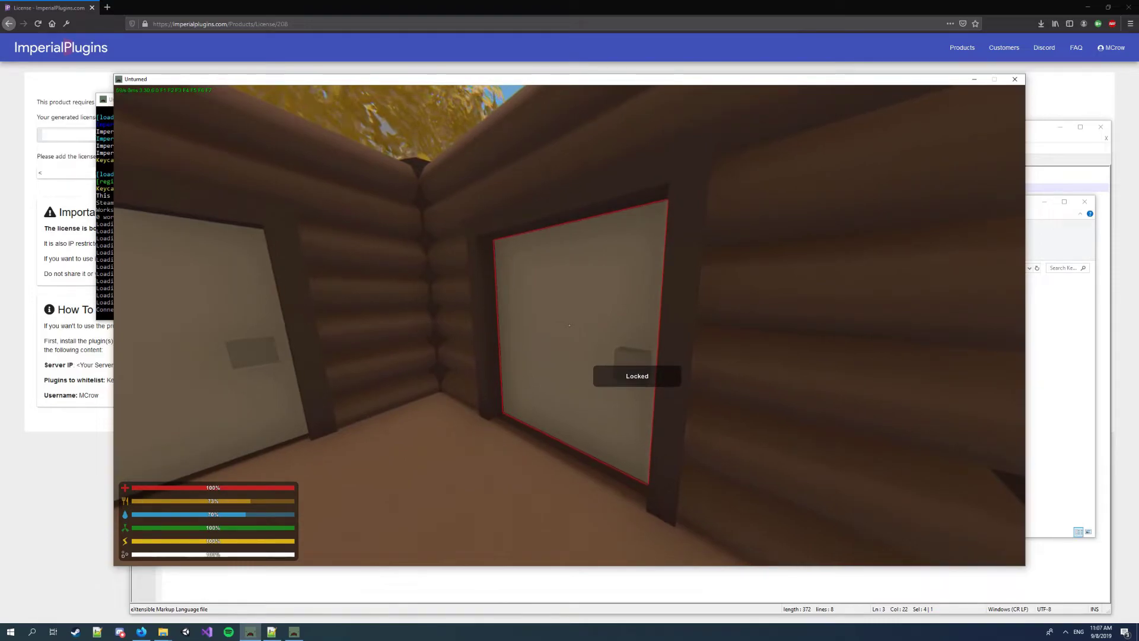
key(s)
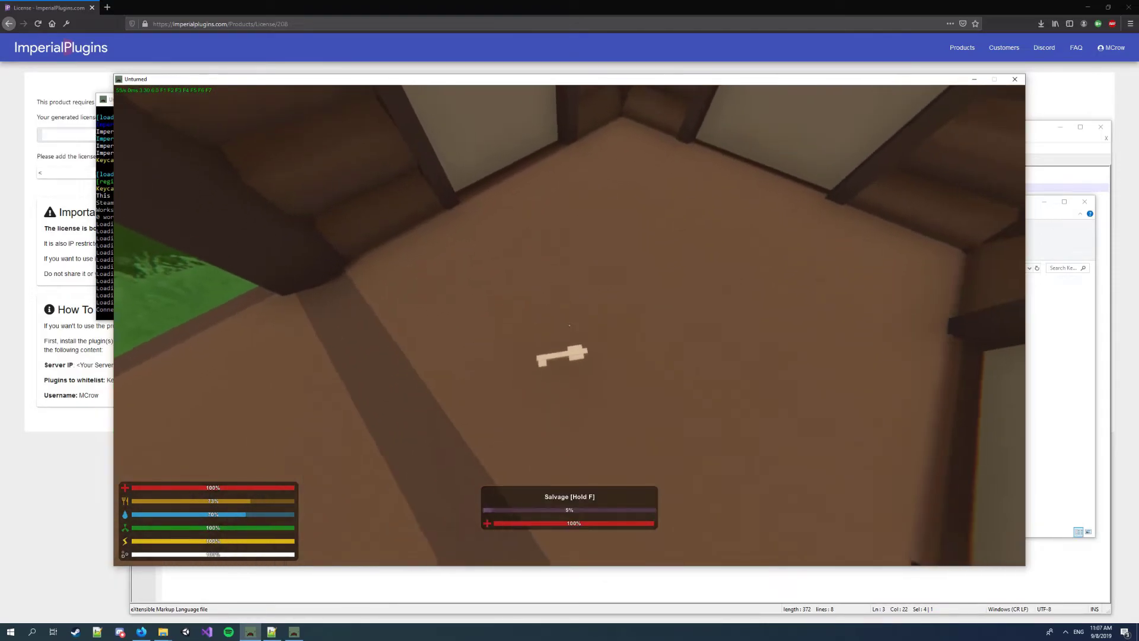
key(f)
key(w)
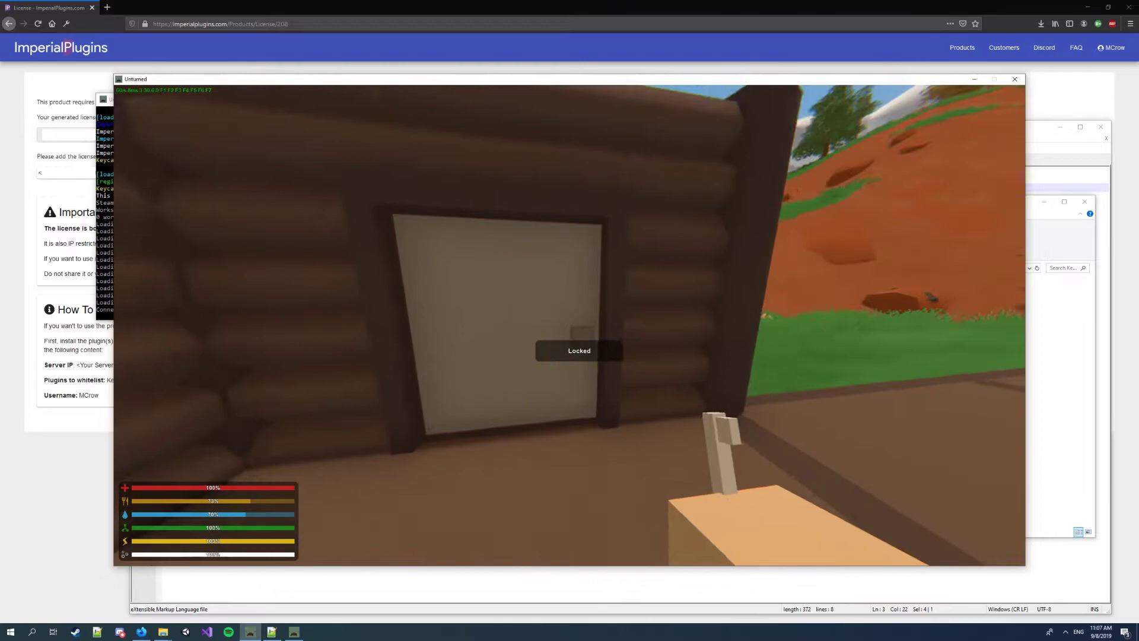
key(f)
key(w)
key(g)
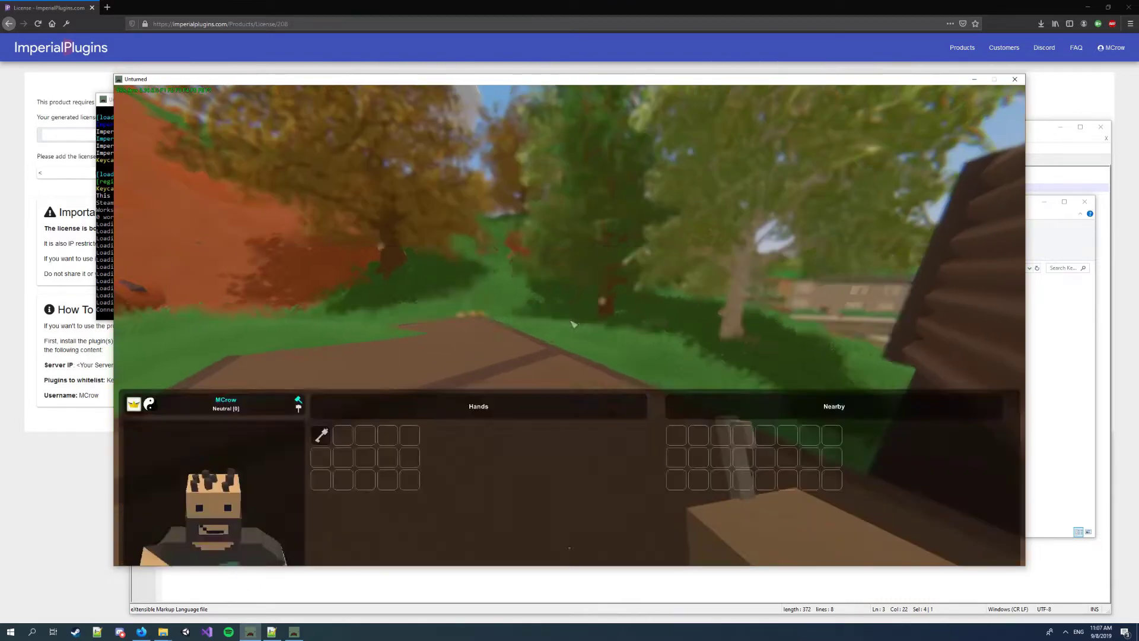
key(g)
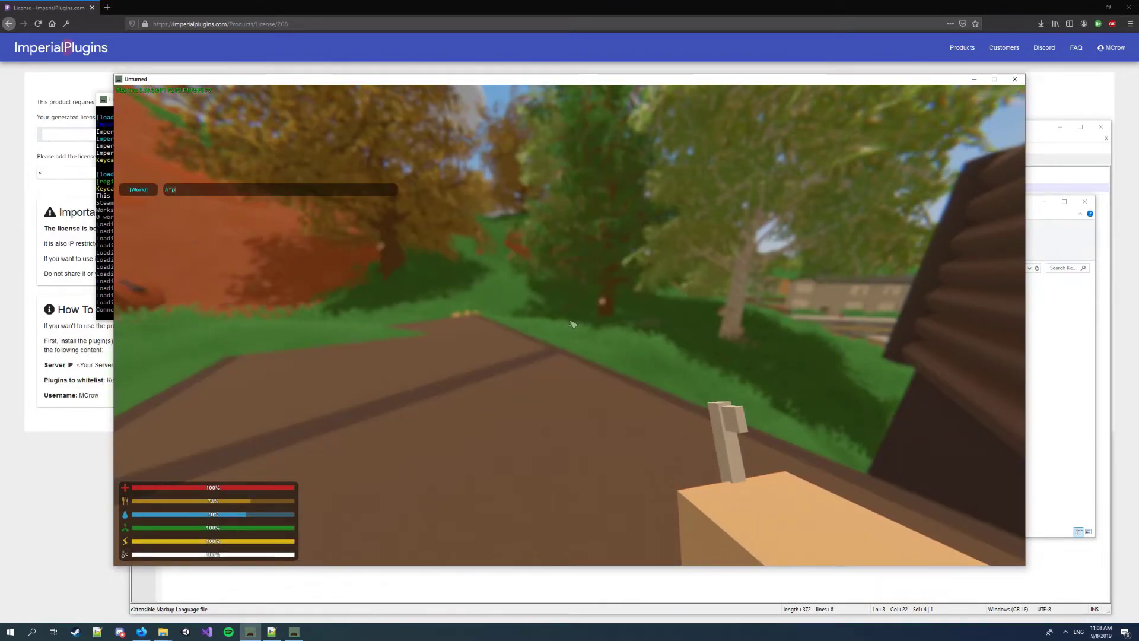
Step: Spawn a Pine Pillar and a Pine Doorway and place them beside the wall
key(Return)
key(g)
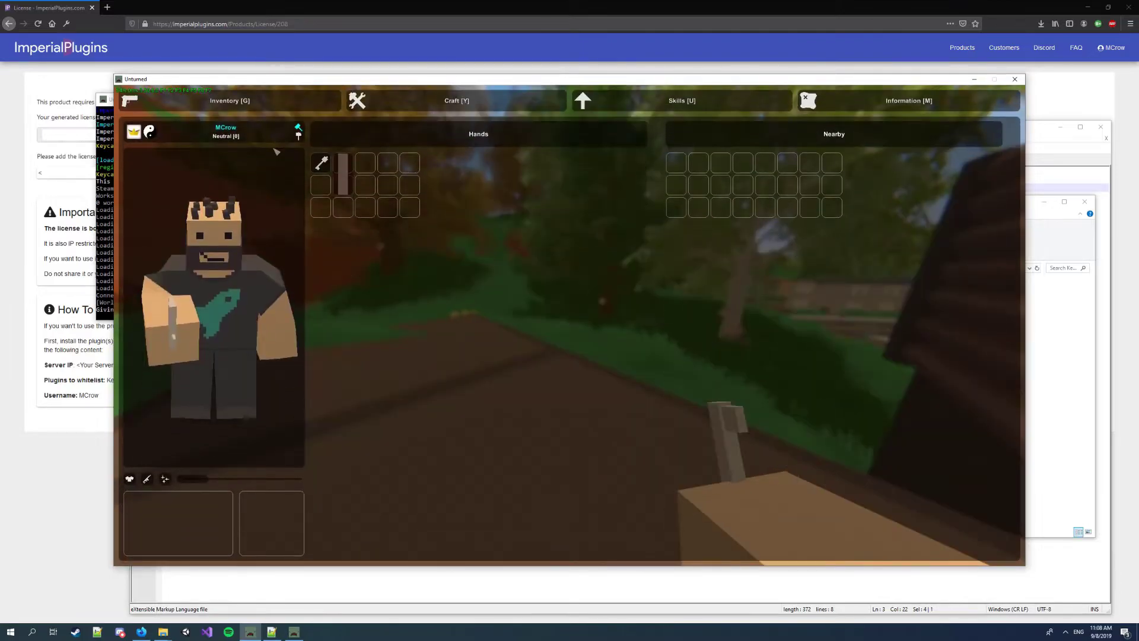
key(g)
click(570, 325)
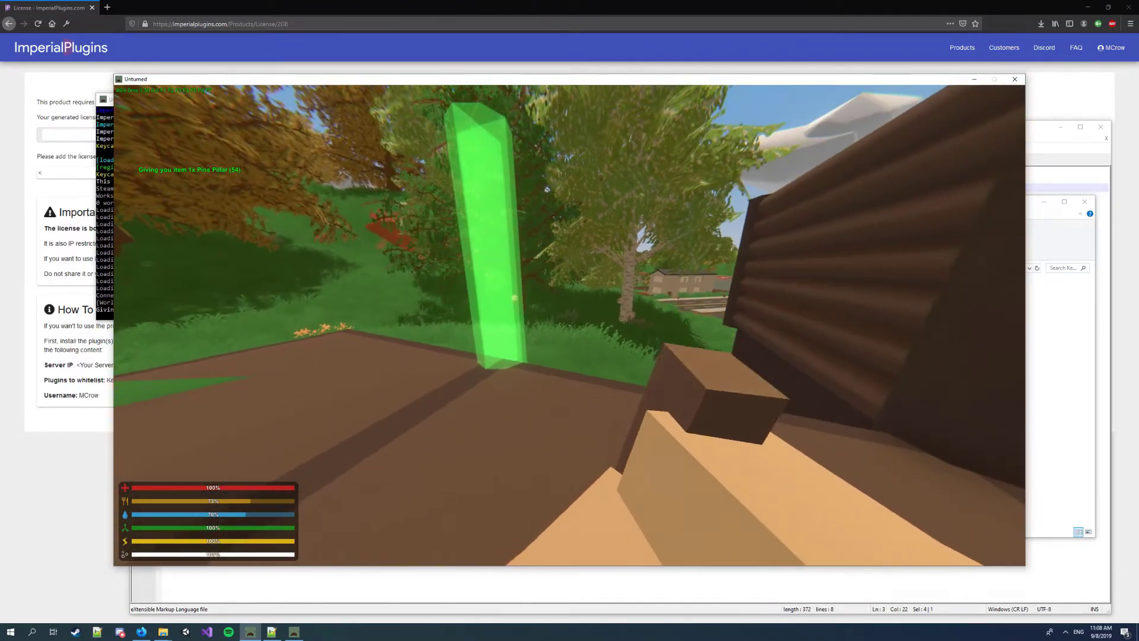
text(j/i ")
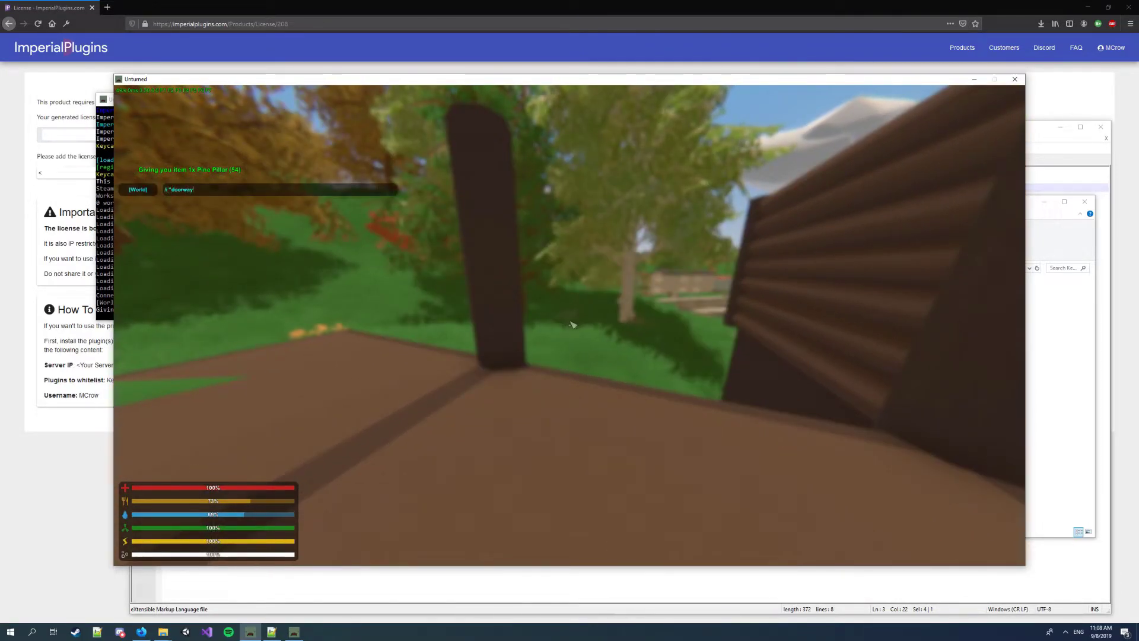
text(doorway")
key(Return)
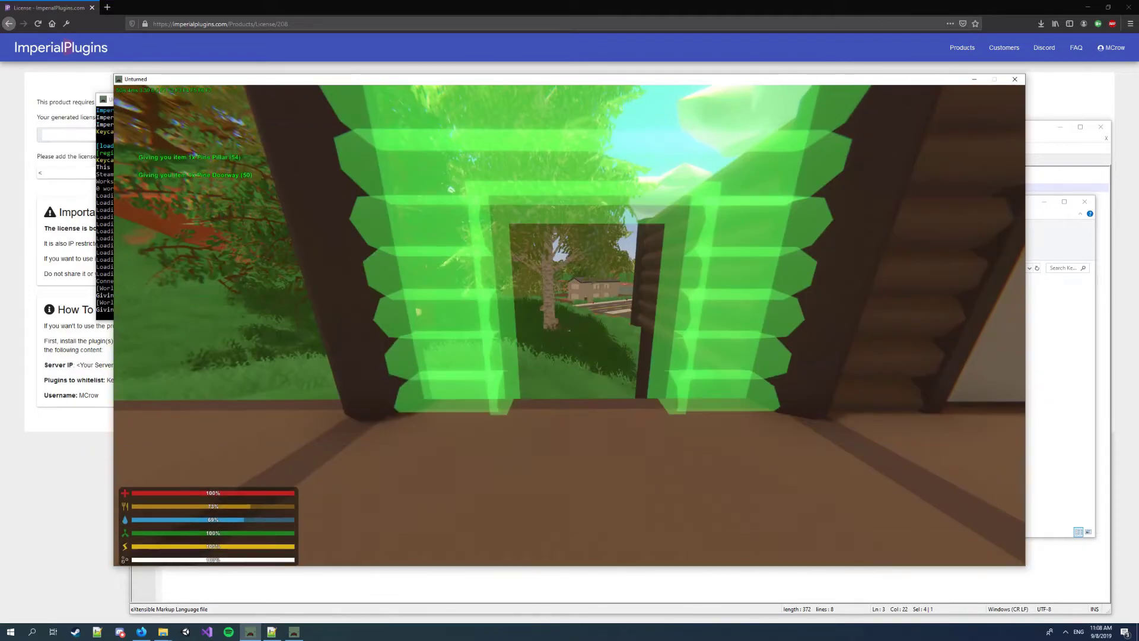
click(570, 325)
Step: Place a Metal Door in the new doorway and make it keycard-openable with /authkey
text(j/)
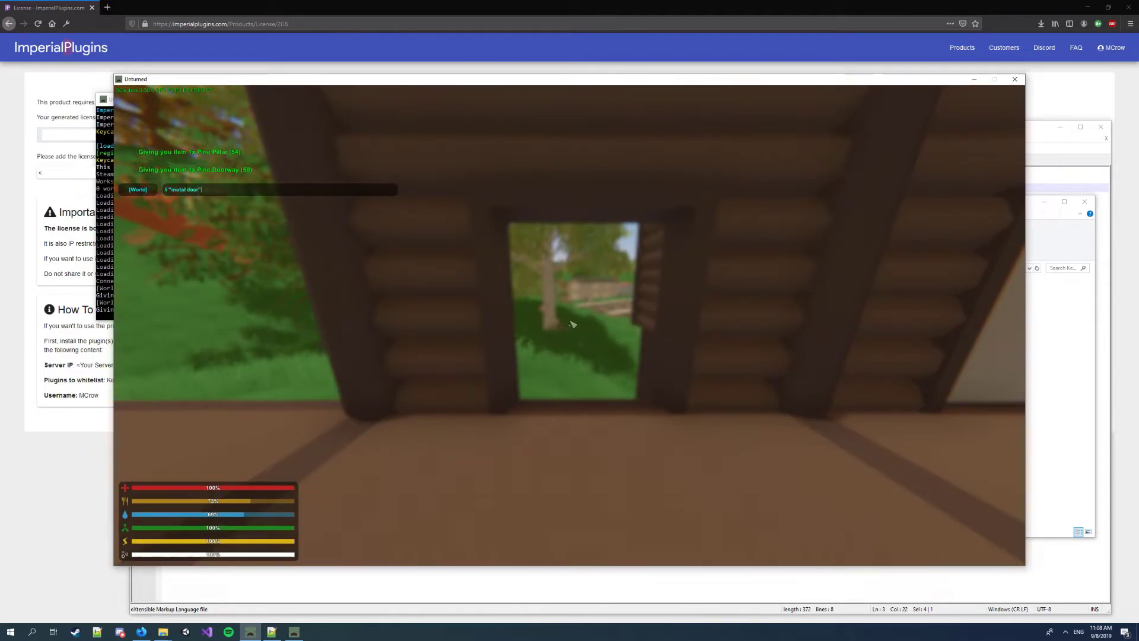
text(w)
click(569, 325)
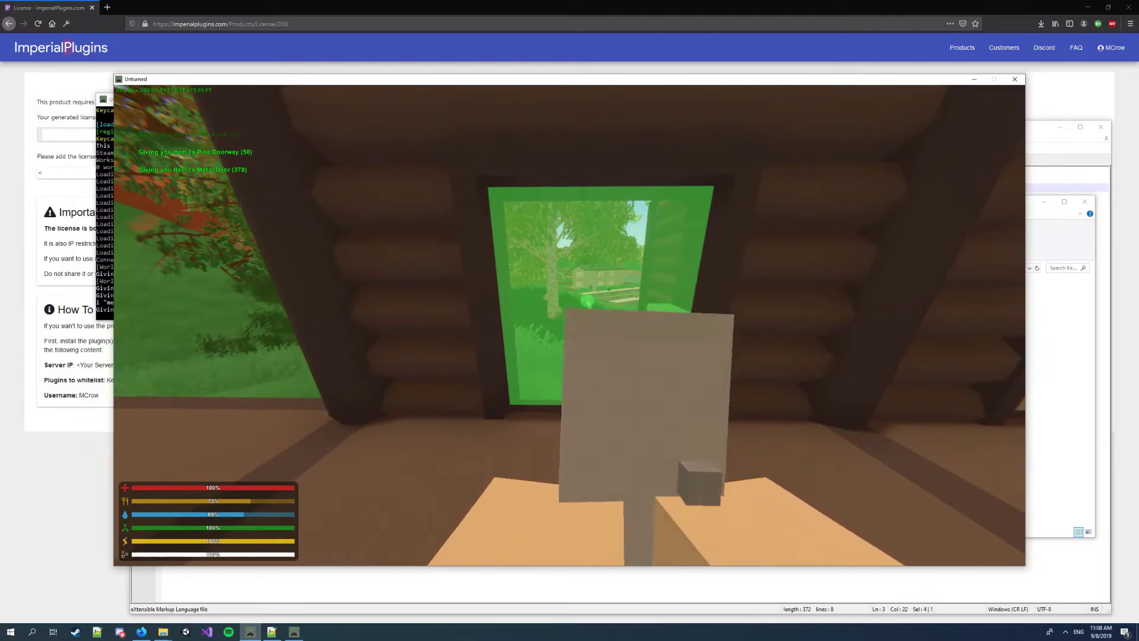
click(570, 325)
text(j)
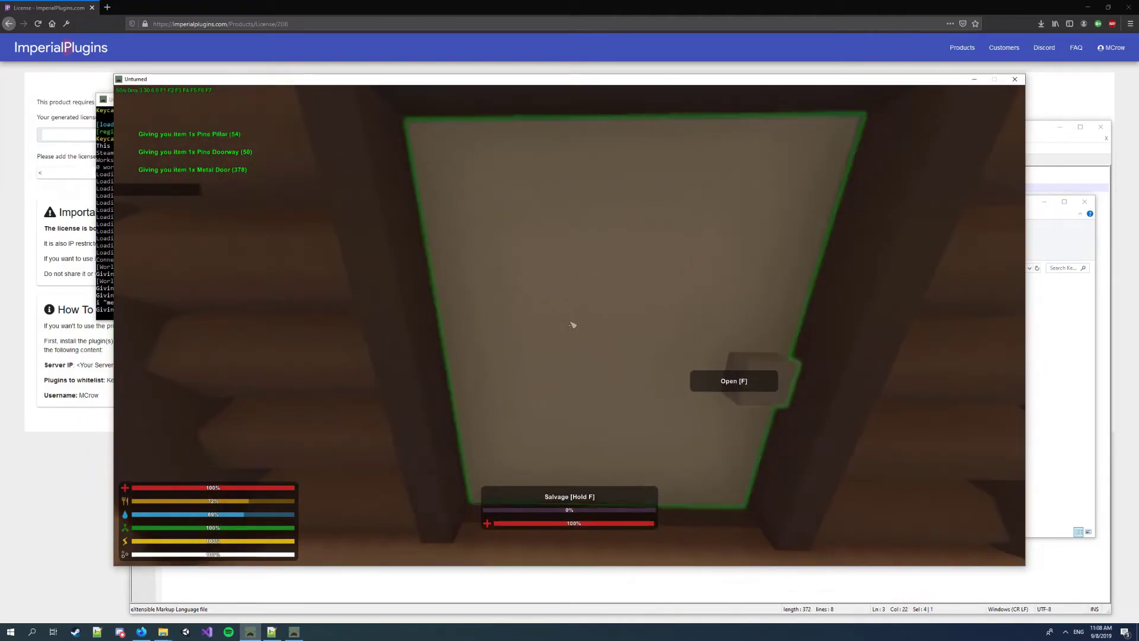
text(/auth)
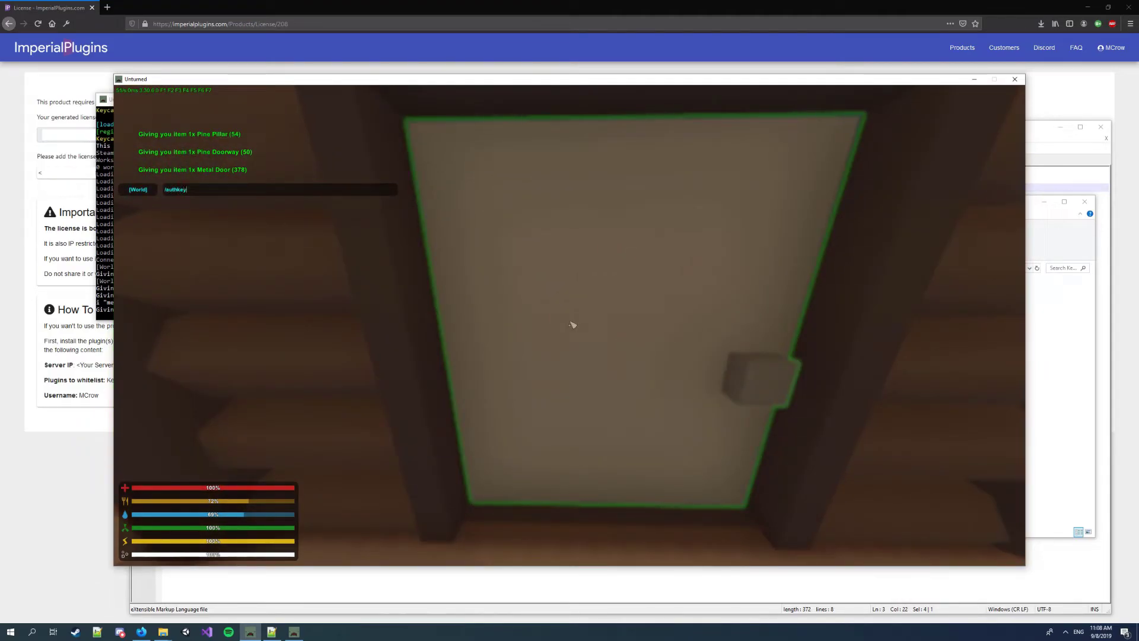
text(key)
key(Return)
Step: Try the new door, step back, then head toward the keycard door
key(f)
key(f)
key(f)
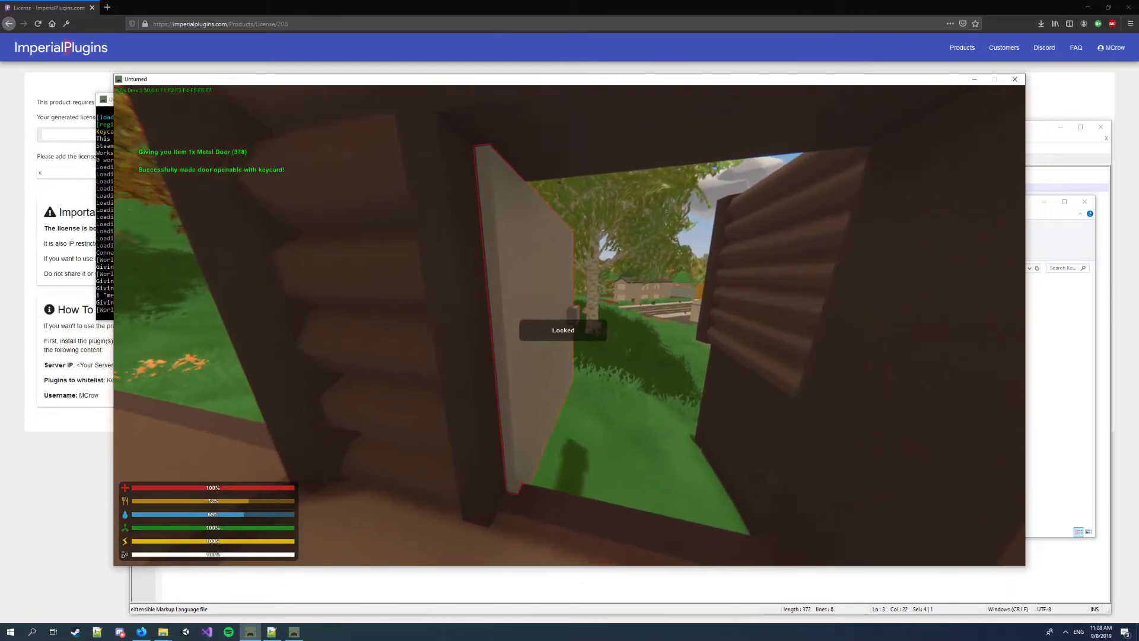
key(s)
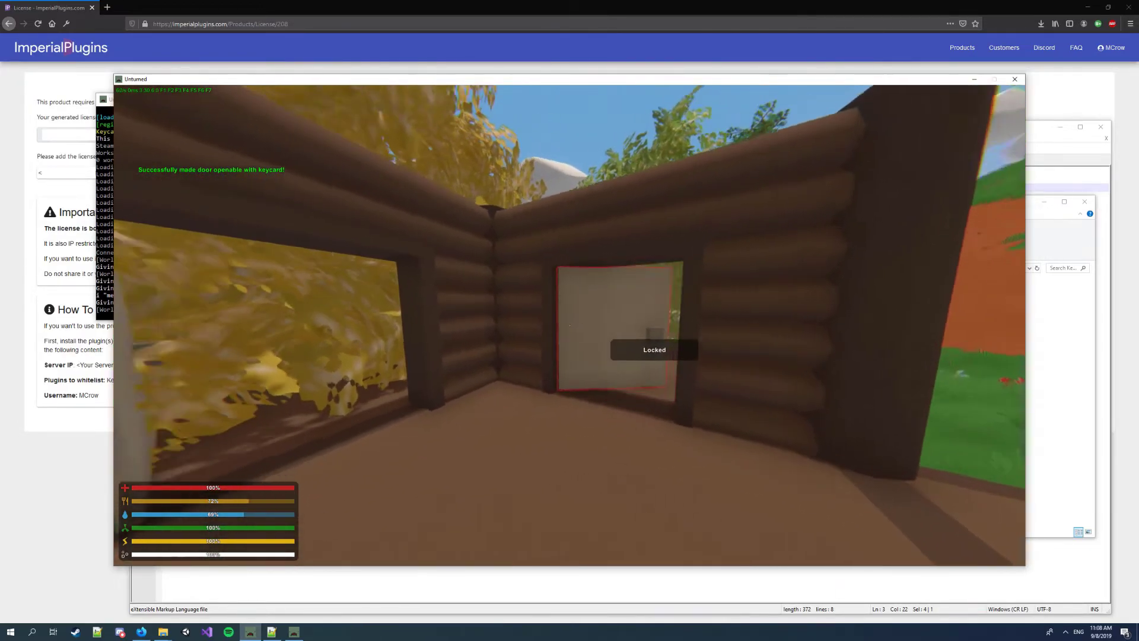
key(alt+Tab)
key(alt+Tab)
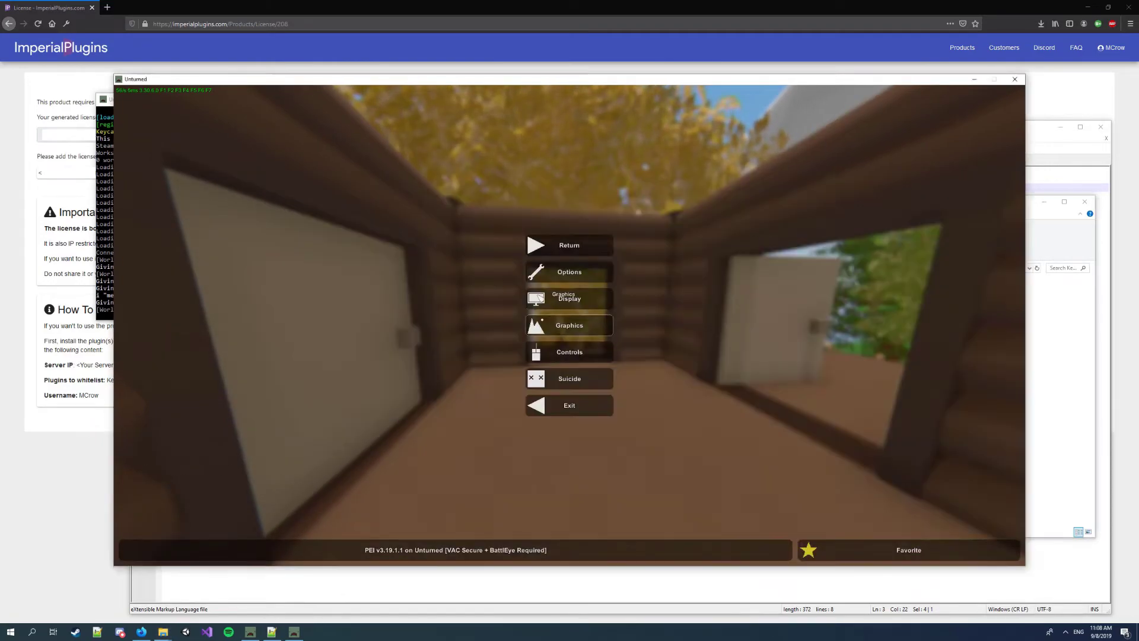
key(Escape)
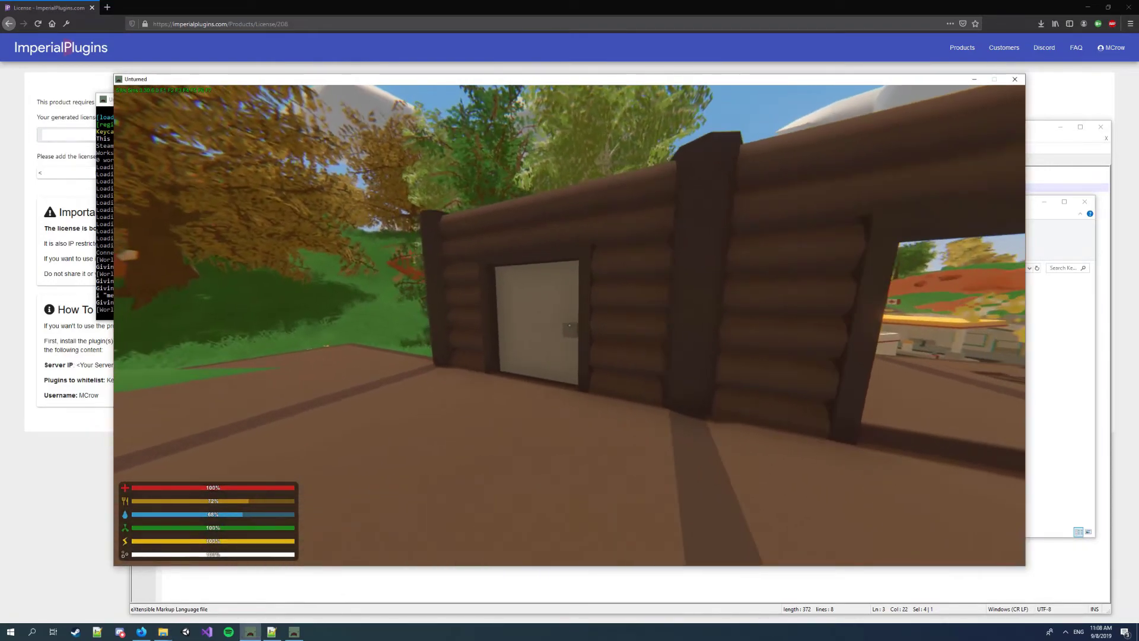
key(a)
key(w)
Step: Try the doors to confirm the metal door reports Locked, then switch to Keycard.configuration.xml
click(569, 325)
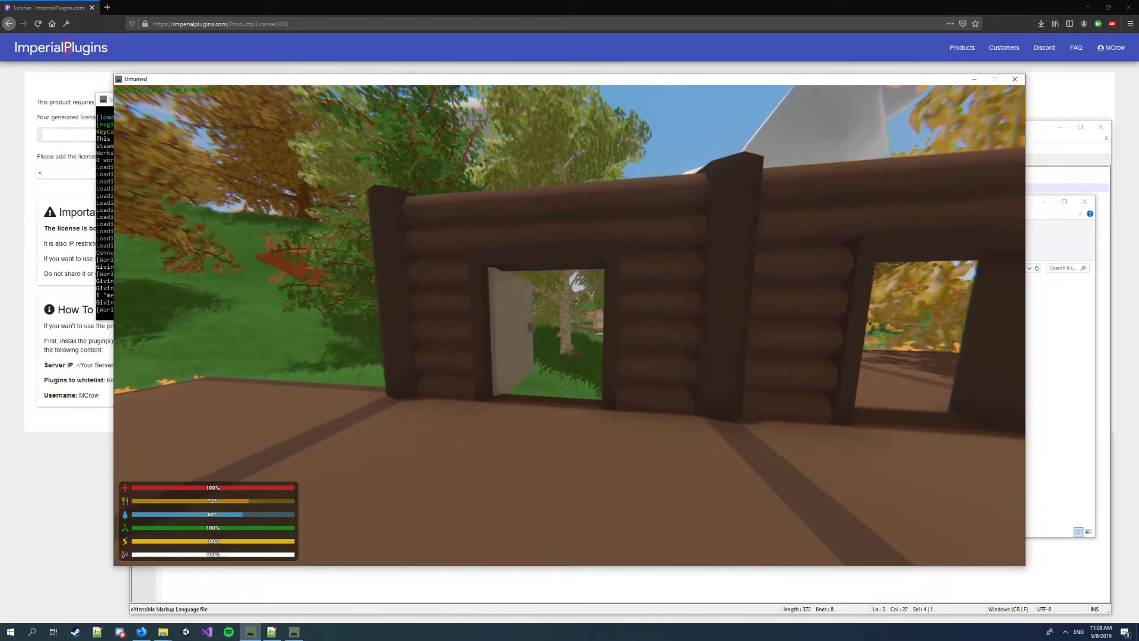
key(w)
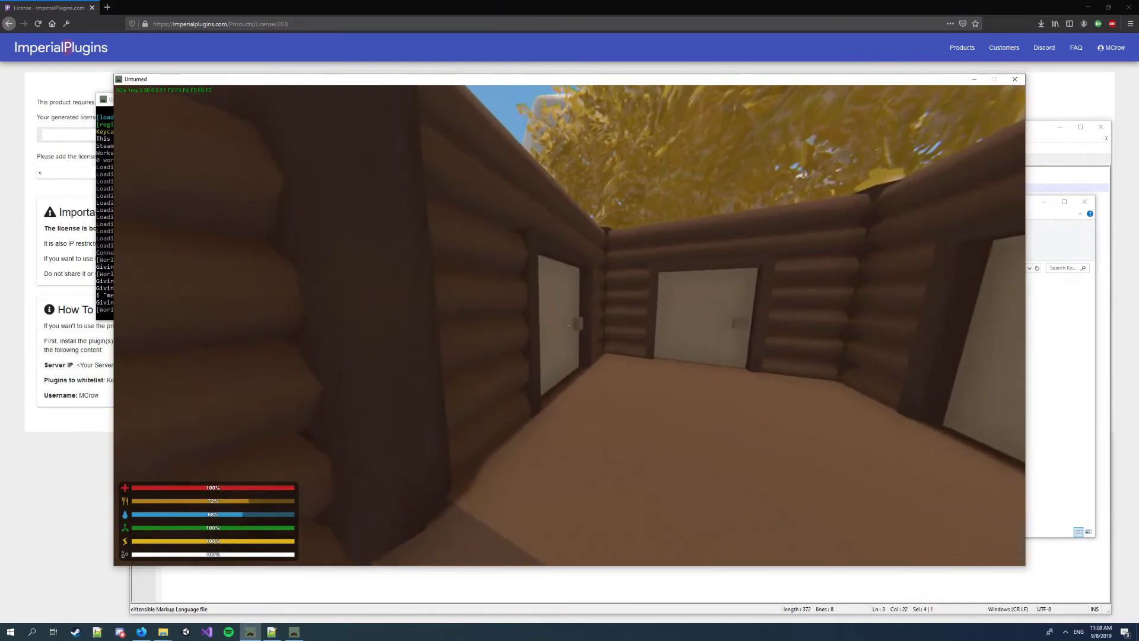
key(w)
click(569, 325)
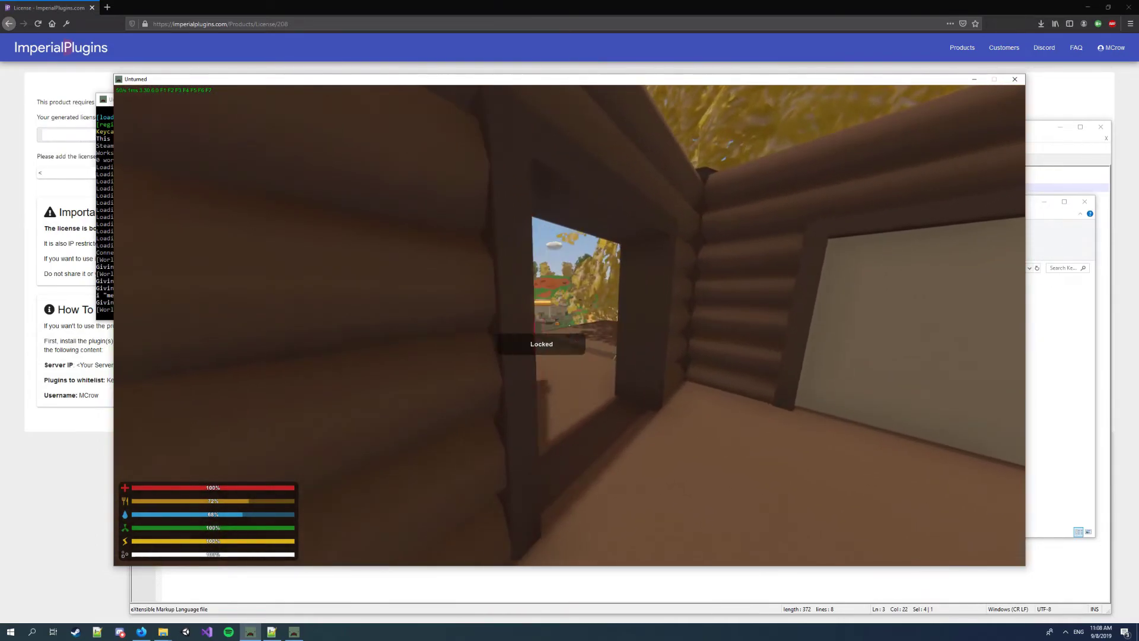
key(w)
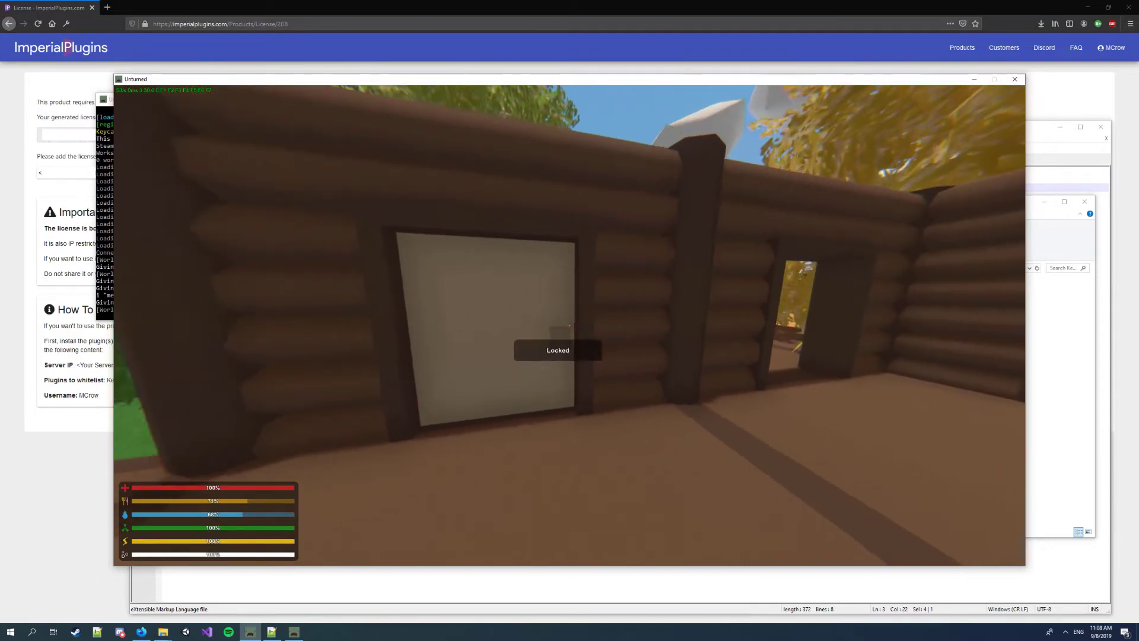
click(570, 325)
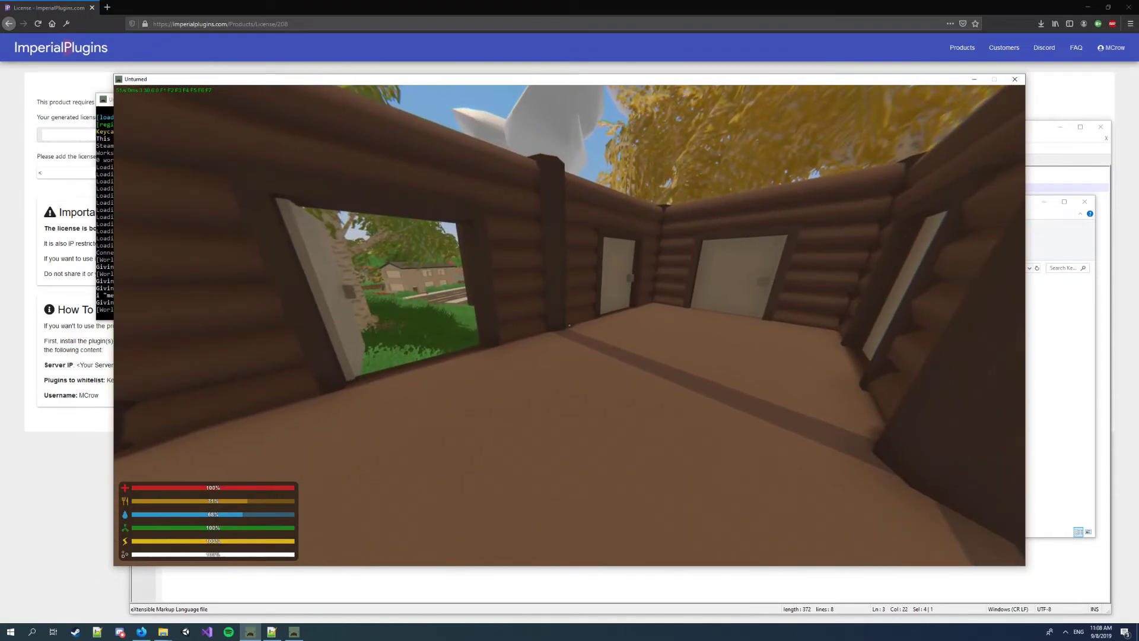
key(w)
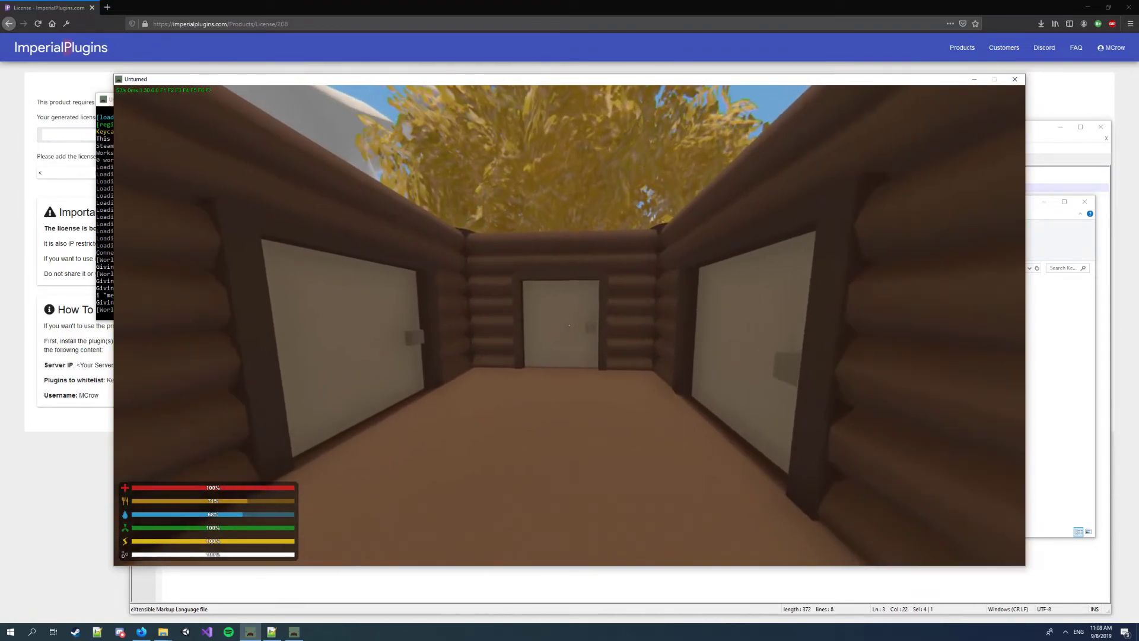
key(w)
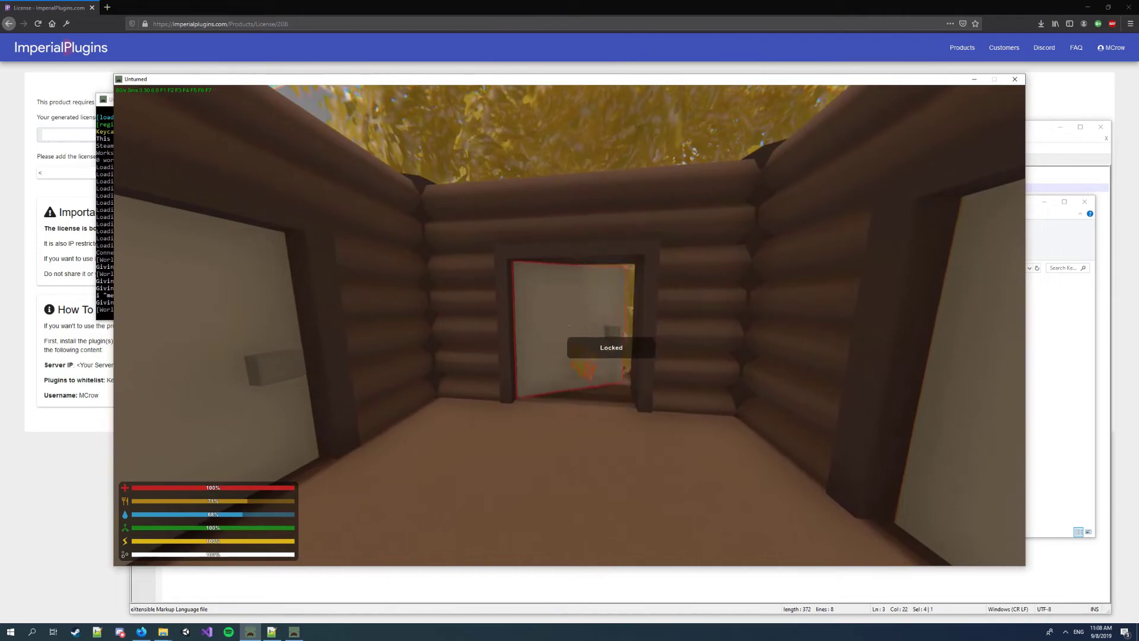
key(alt+Tab)
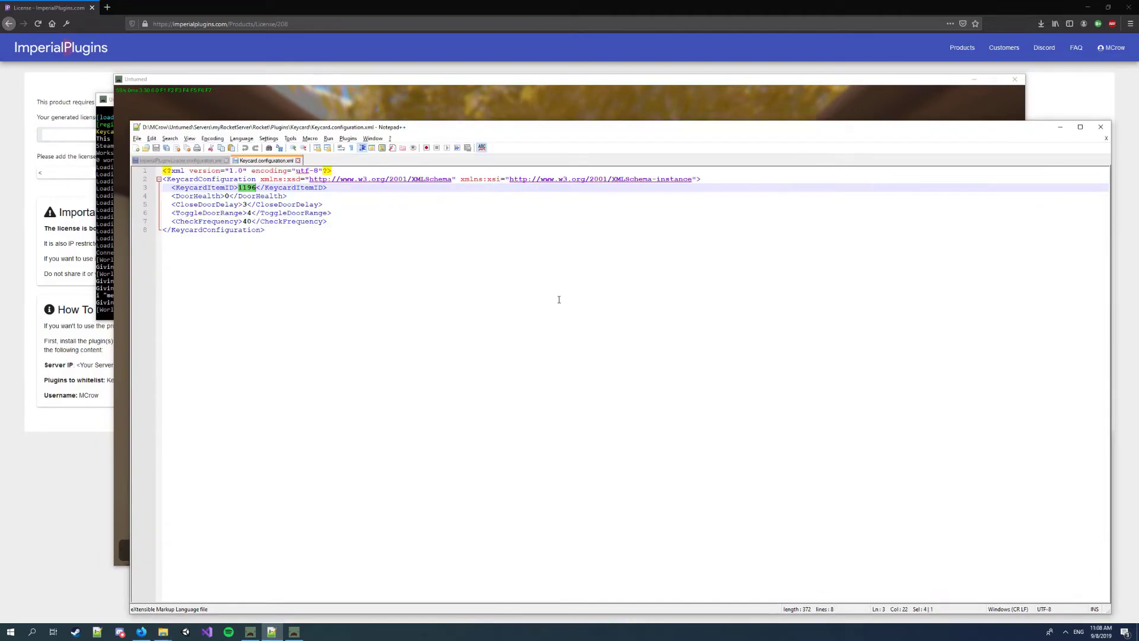
double_click(227, 197)
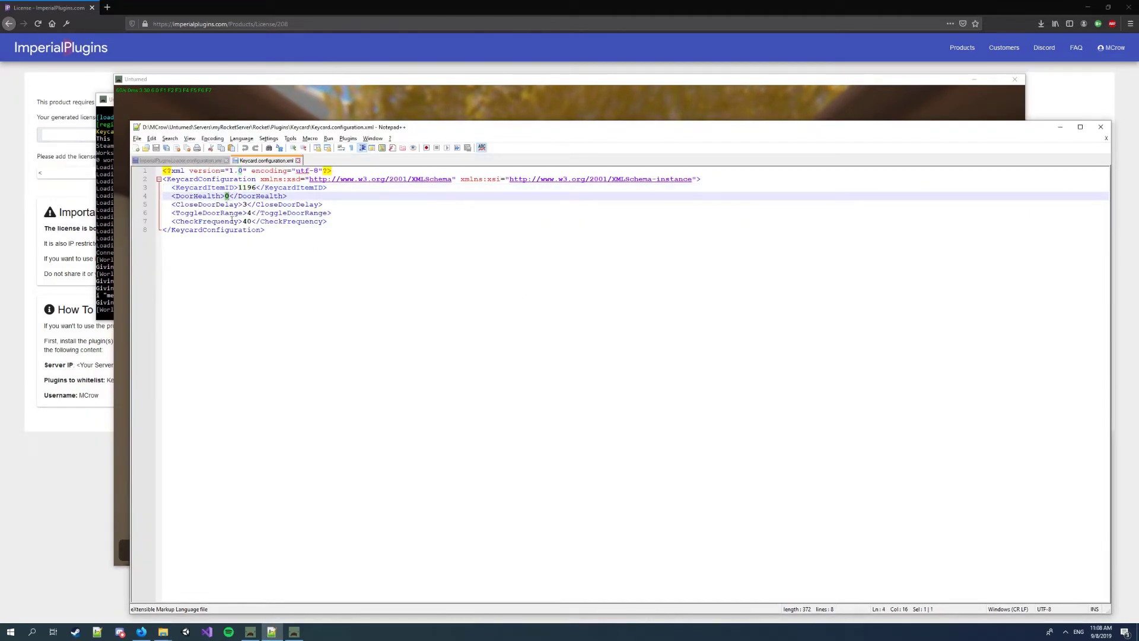
click(367, 110)
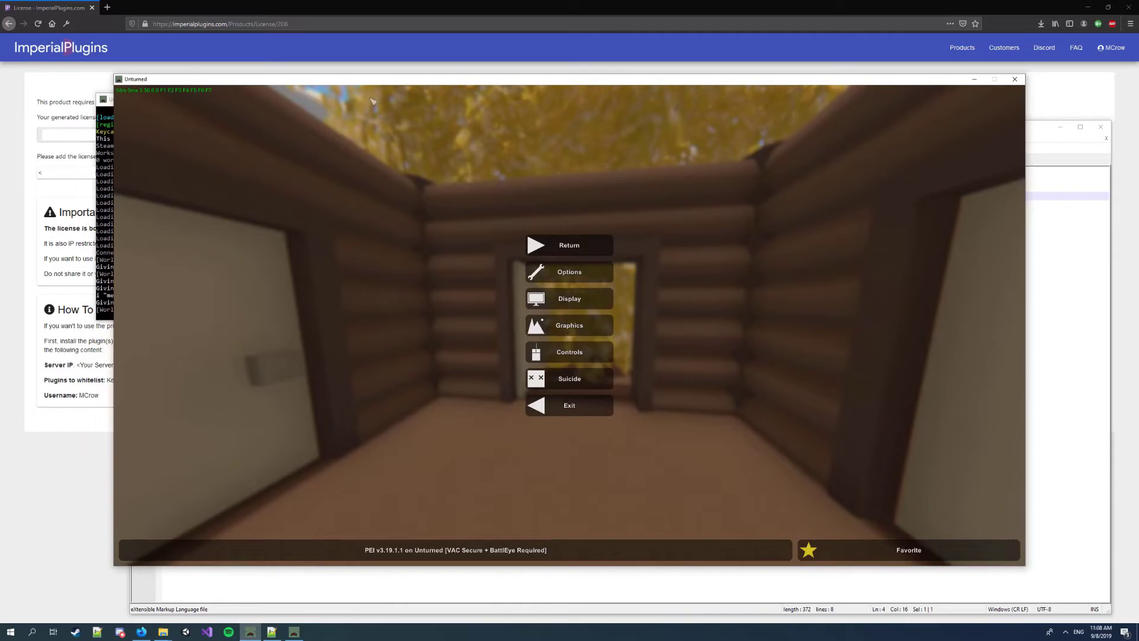
key(Escape)
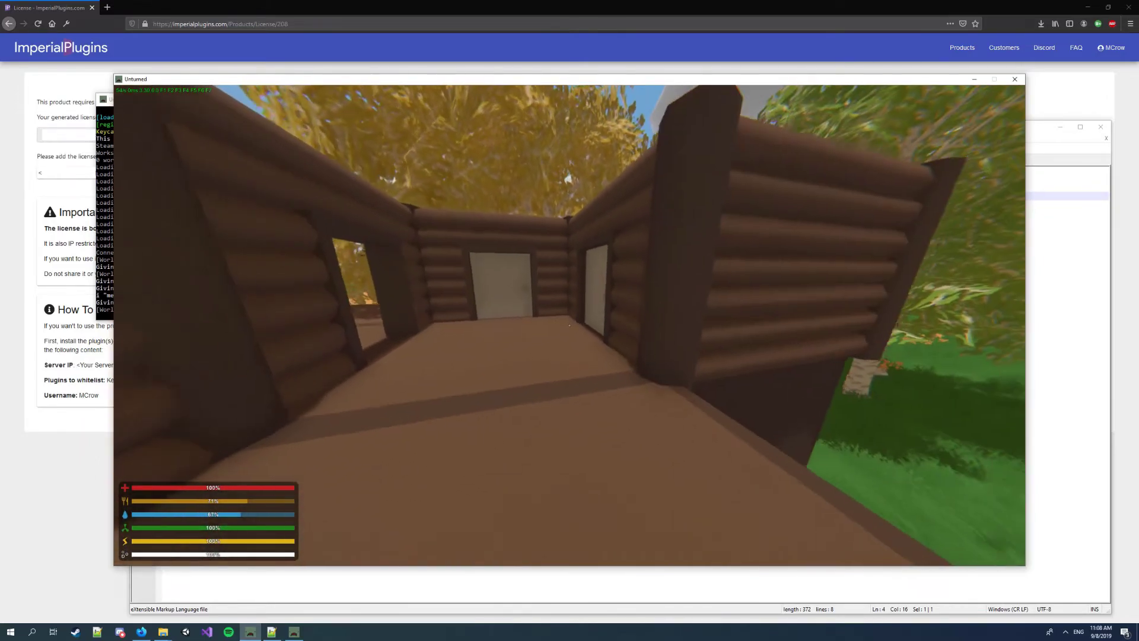
key(s)
key(d)
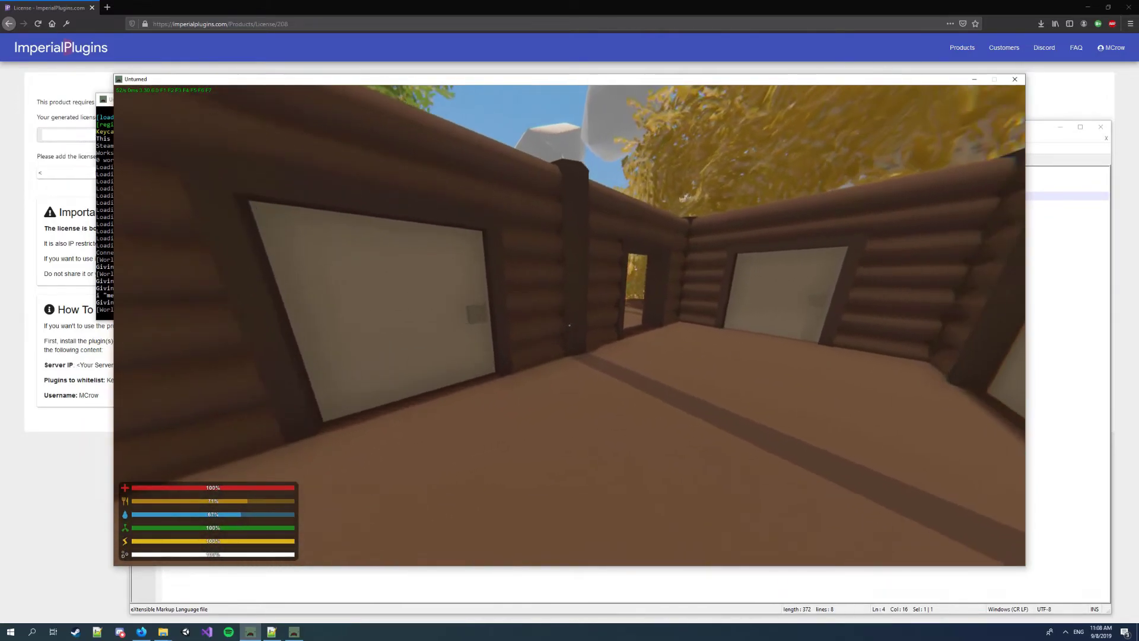
key(alt+Tab)
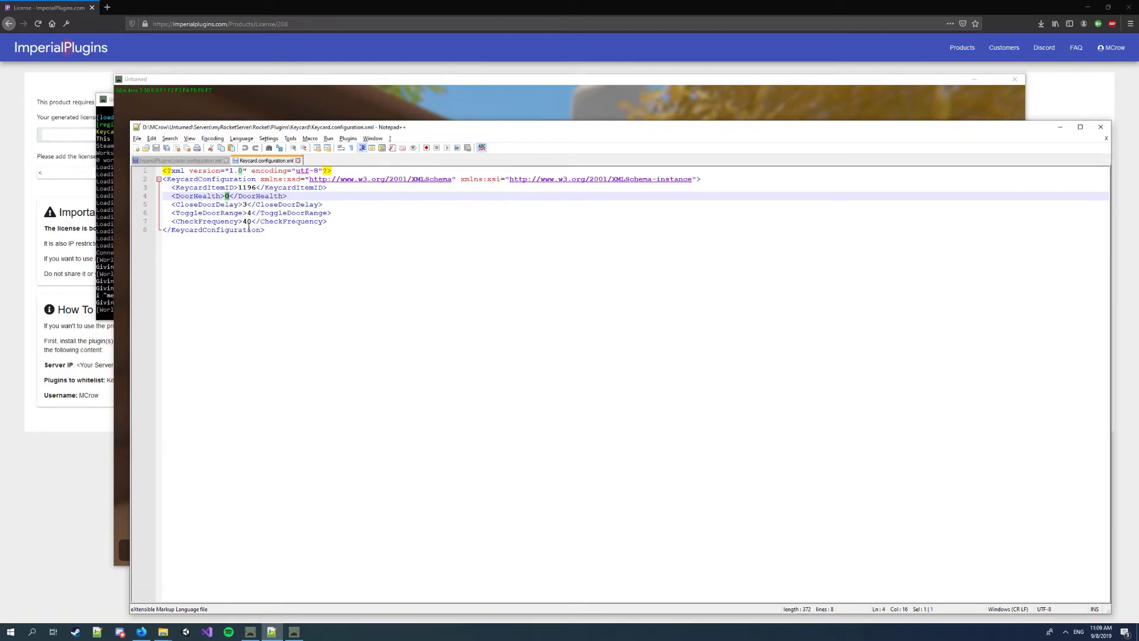
key(alt+Tab)
key(Escape)
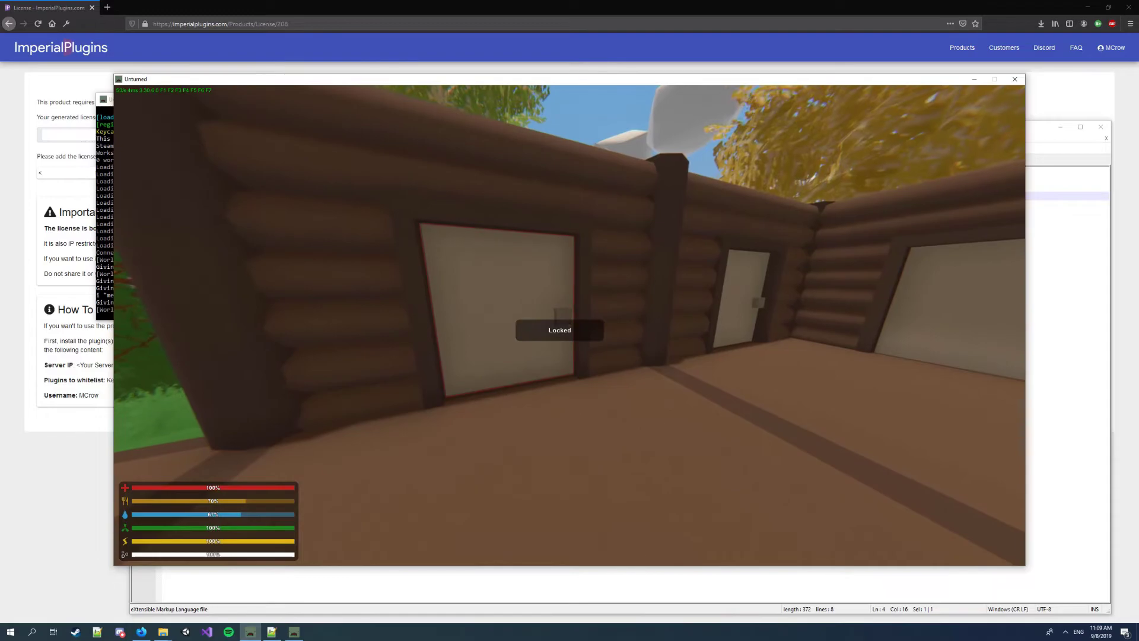
key(alt+Tab)
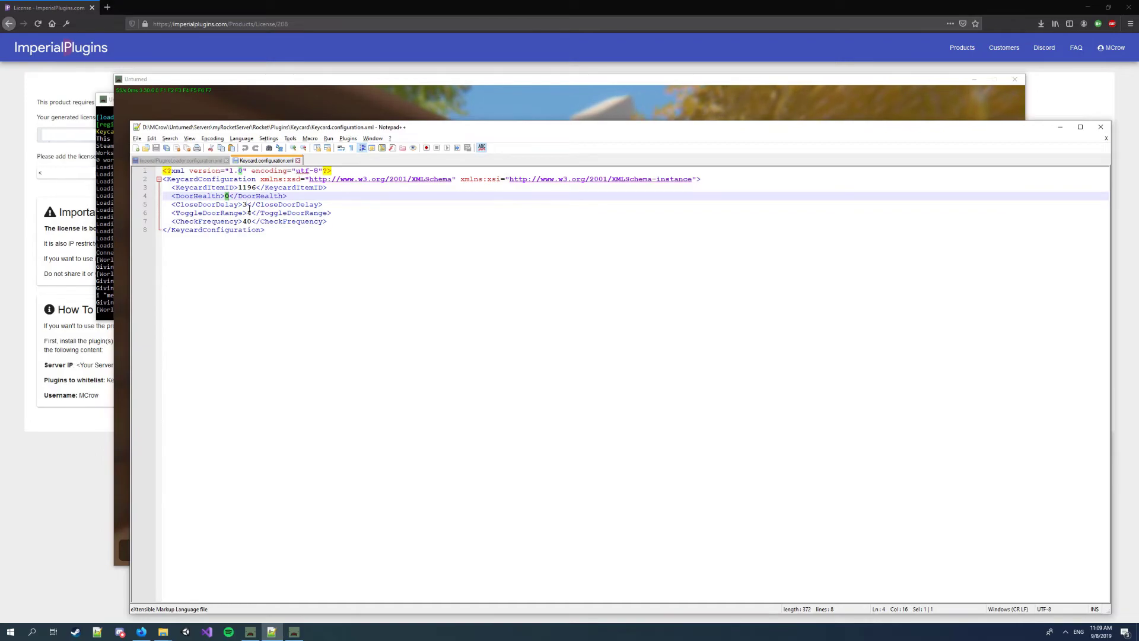
key(alt+Tab)
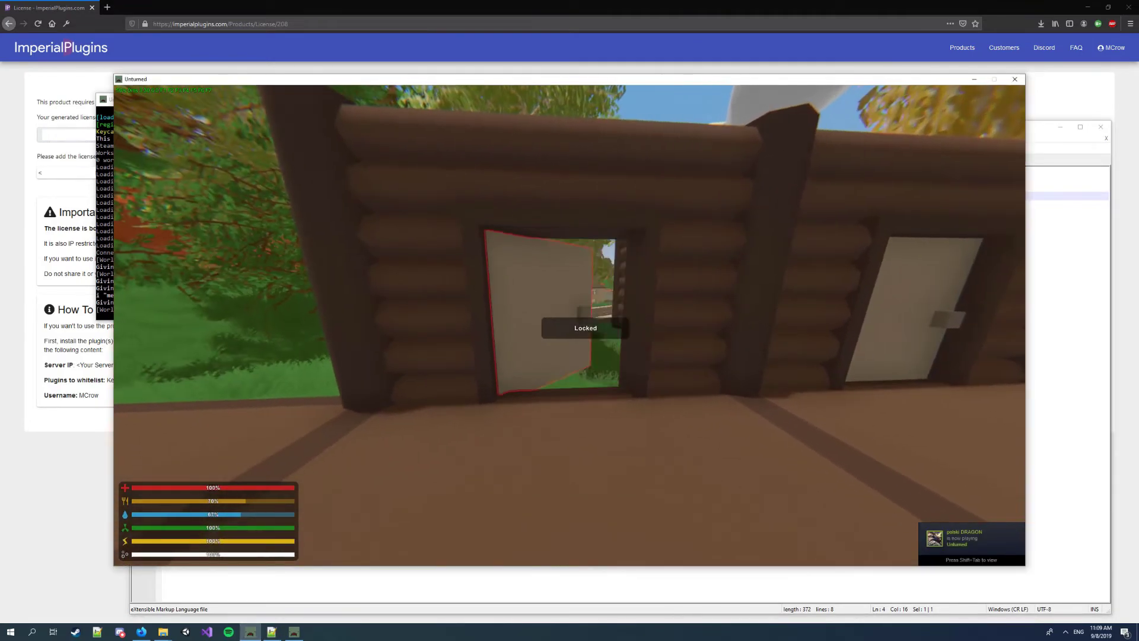
key(d)
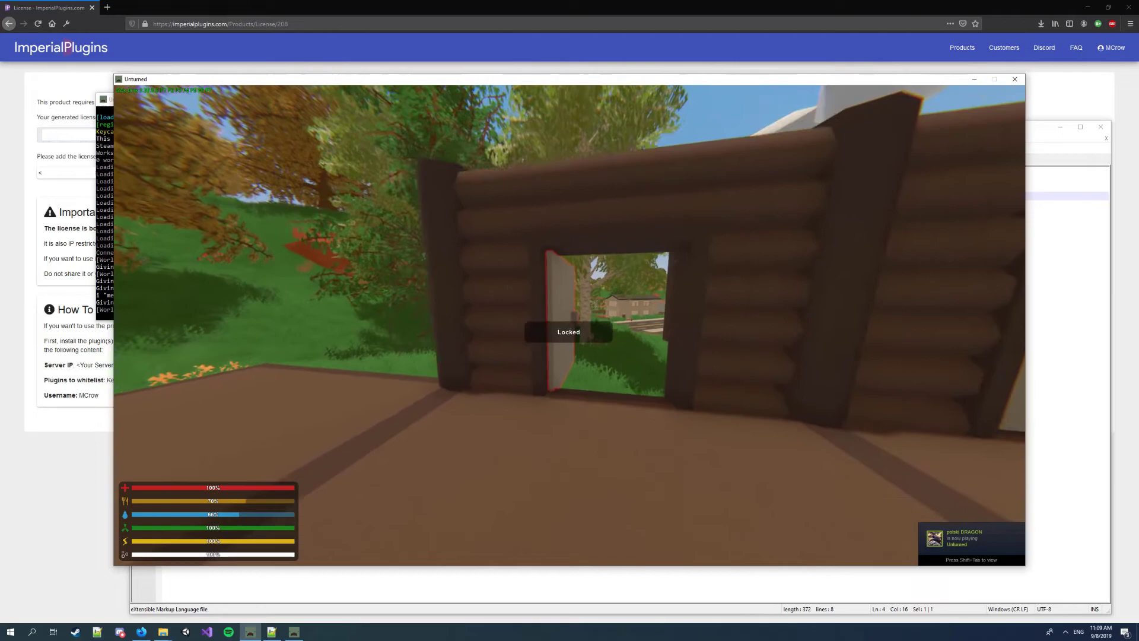
key(s)
key(a)
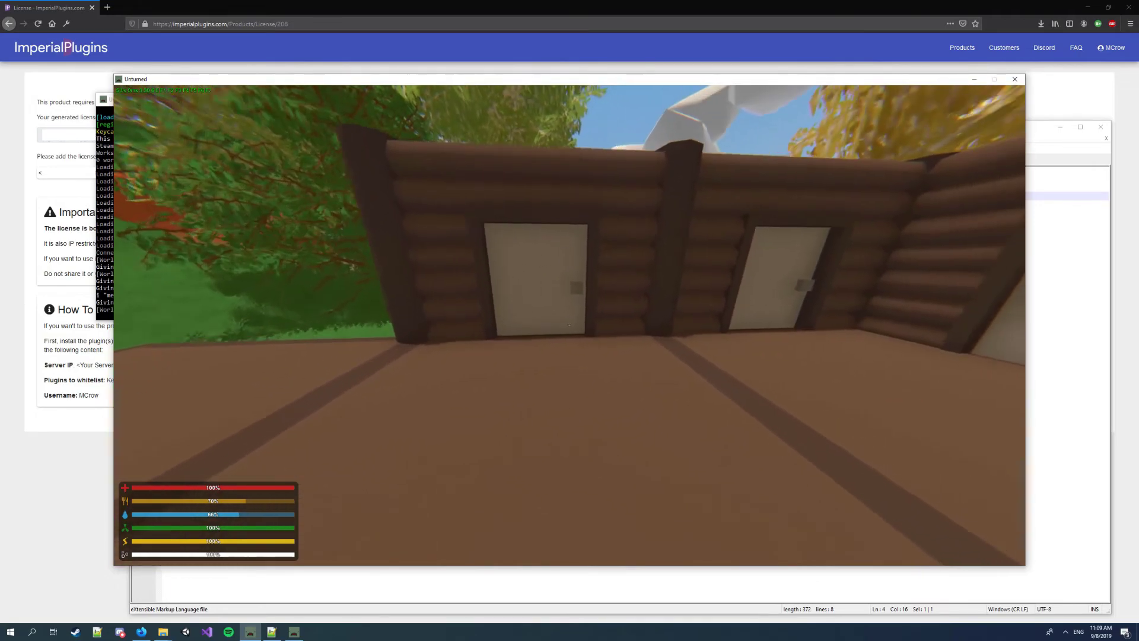
key(alt+Tab)
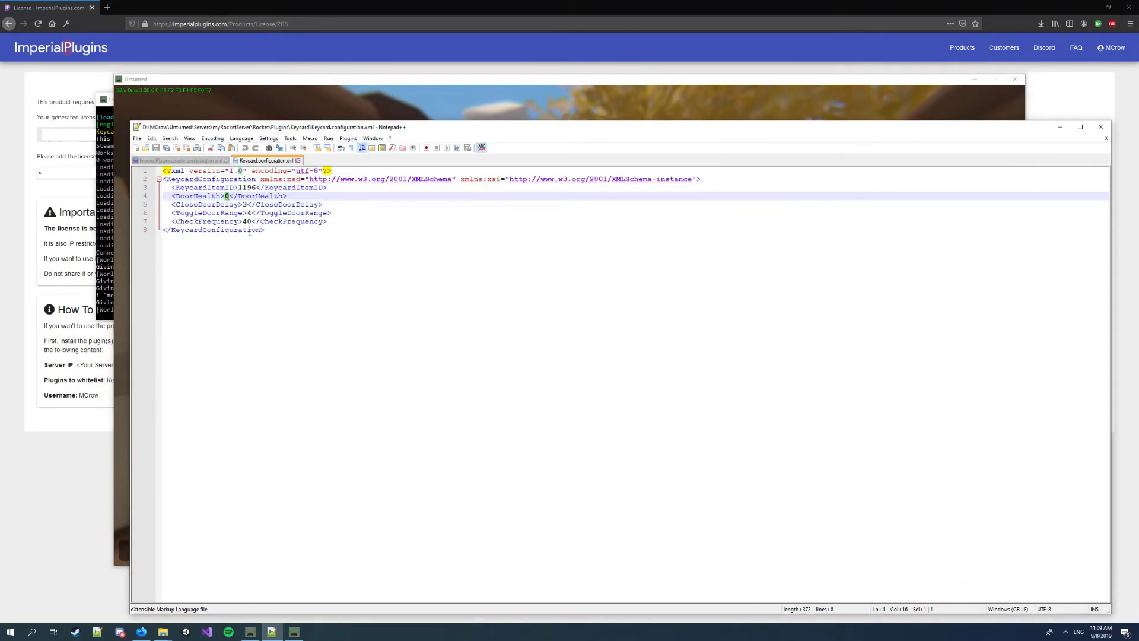
click(249, 213)
key(Up)
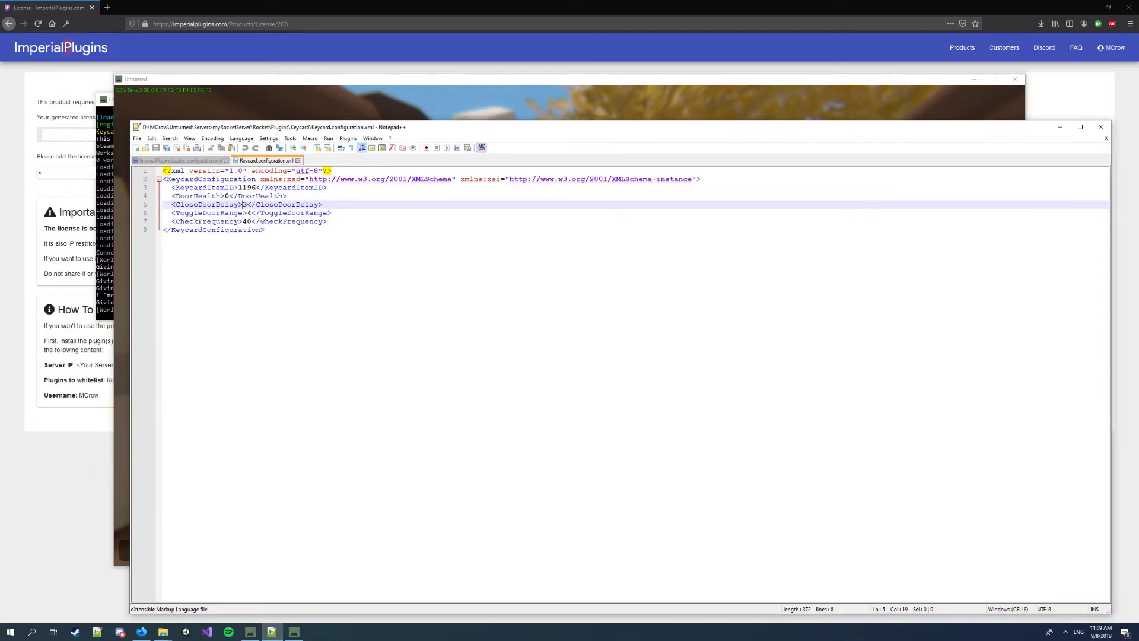
key(alt+Tab)
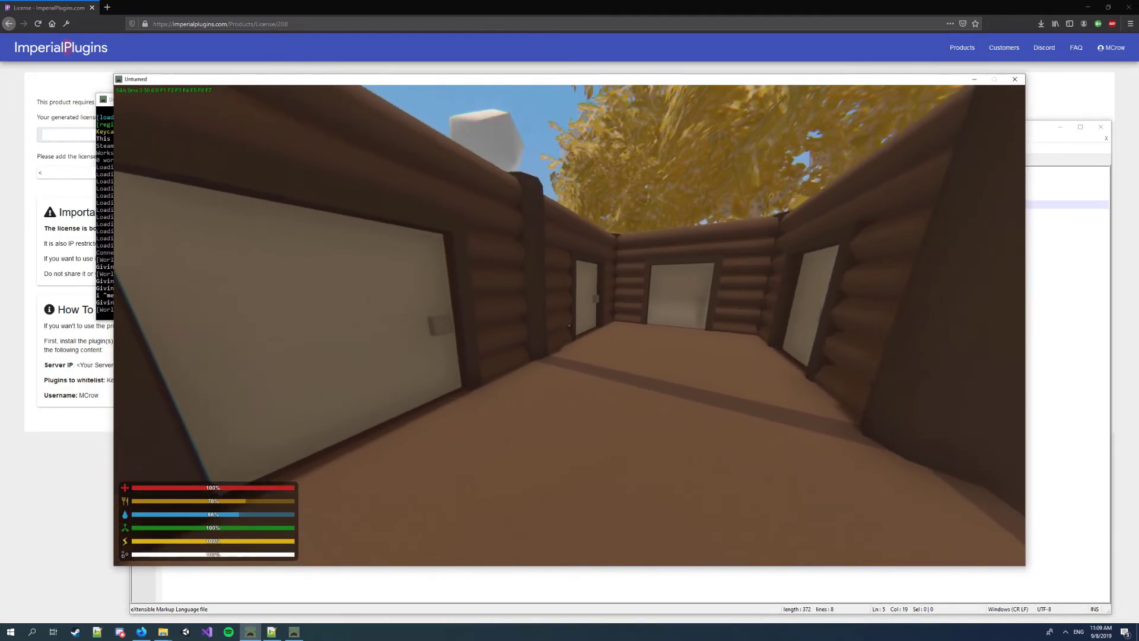
key(w)
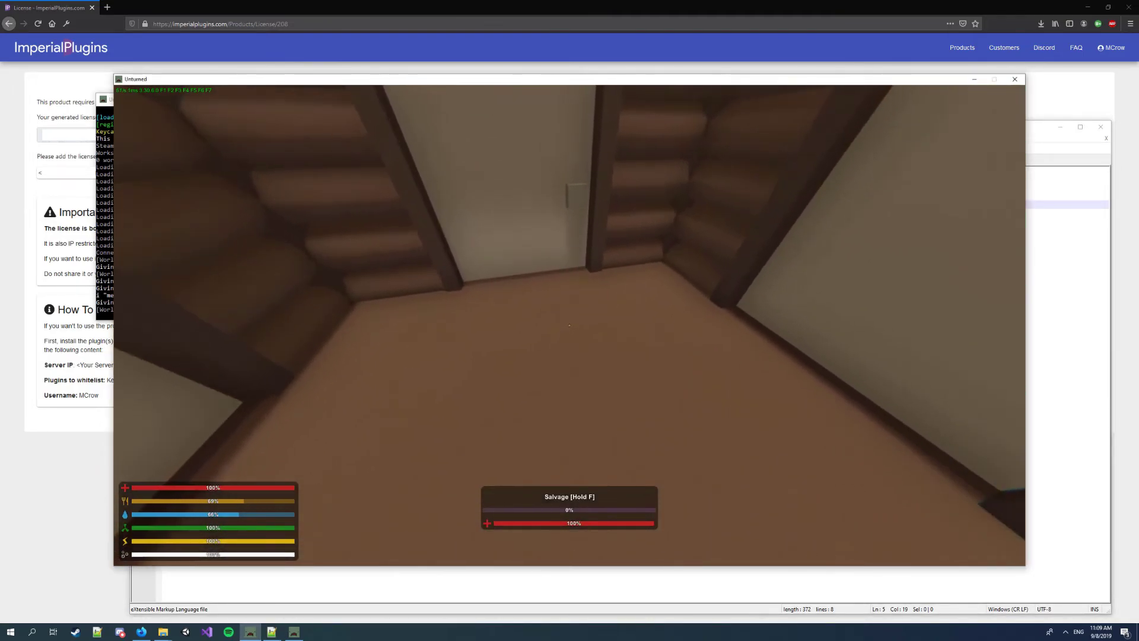
key(alt+Tab)
key(alt+Tab)
click(245, 223)
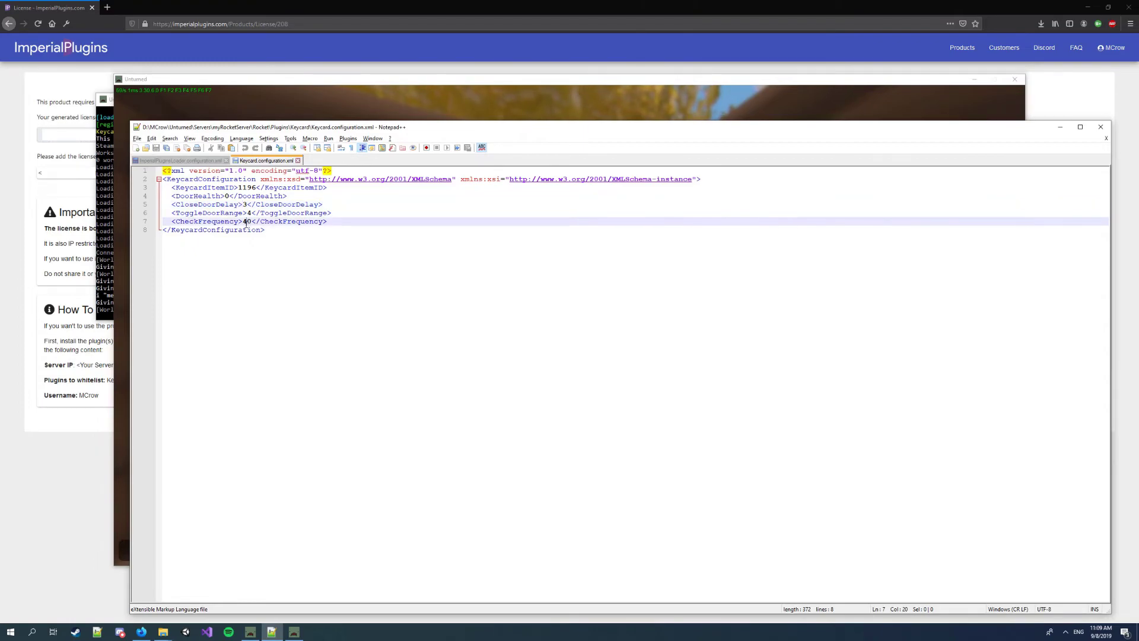
key(alt+Tab)
key(Escape)
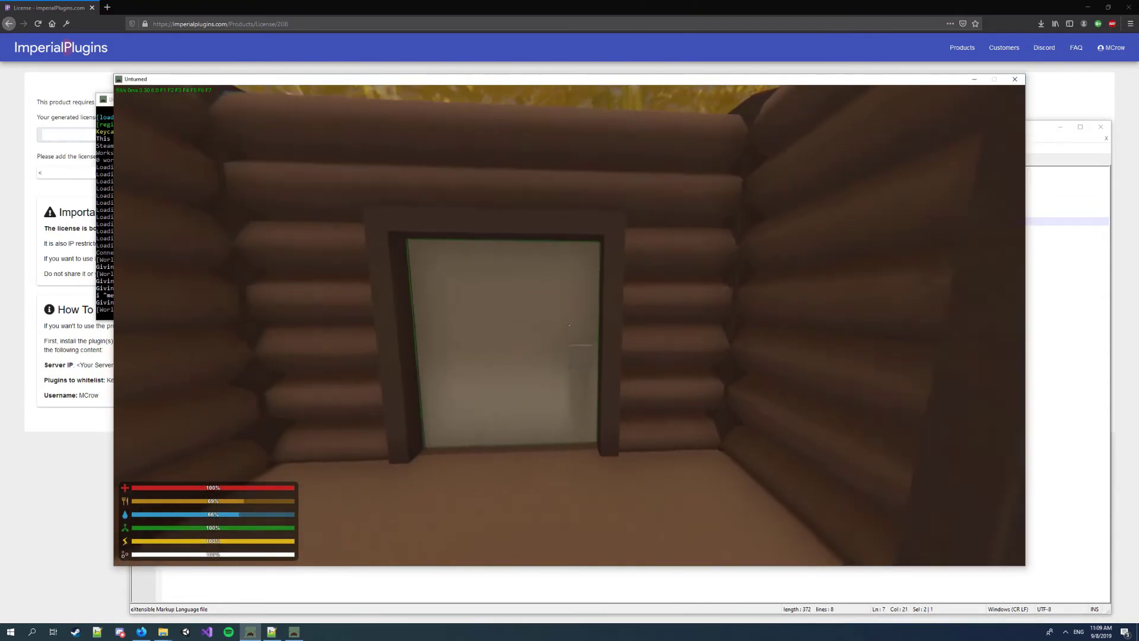
key(w)
click(569, 325)
key(w)
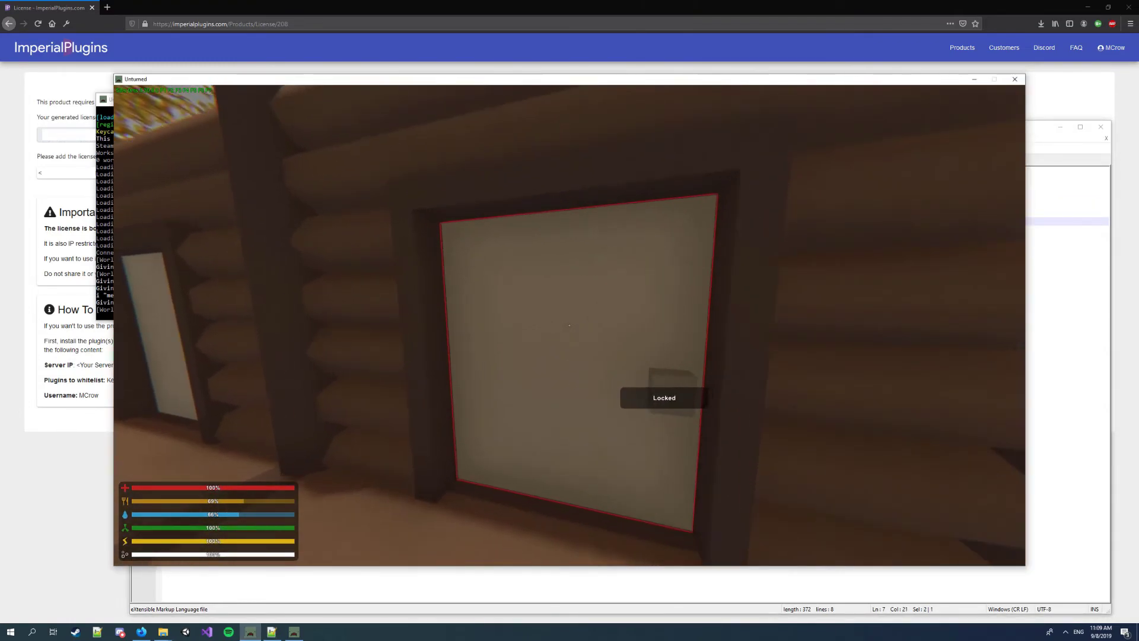
click(569, 325)
key(f)
key(f)
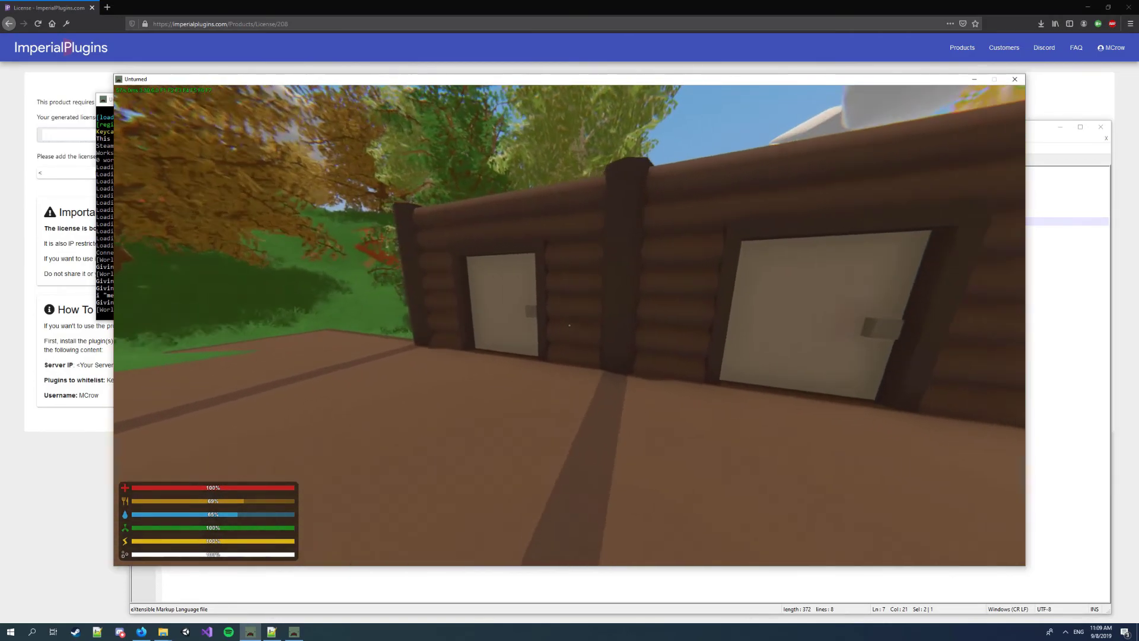
key(alt+Tab)
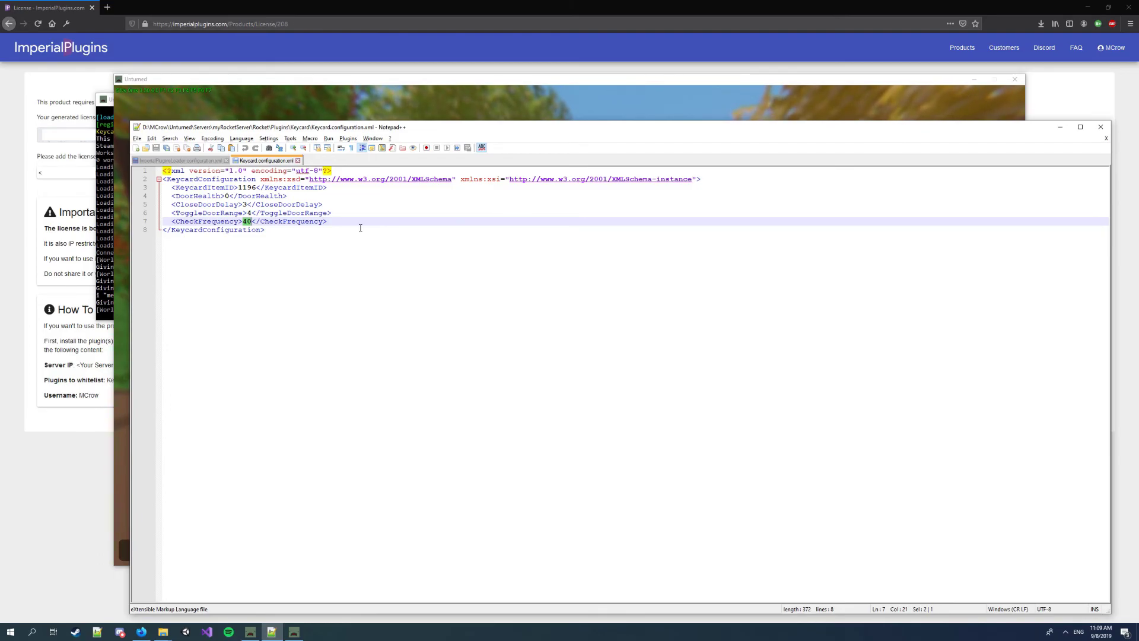
key(alt+Tab)
key(Escape)
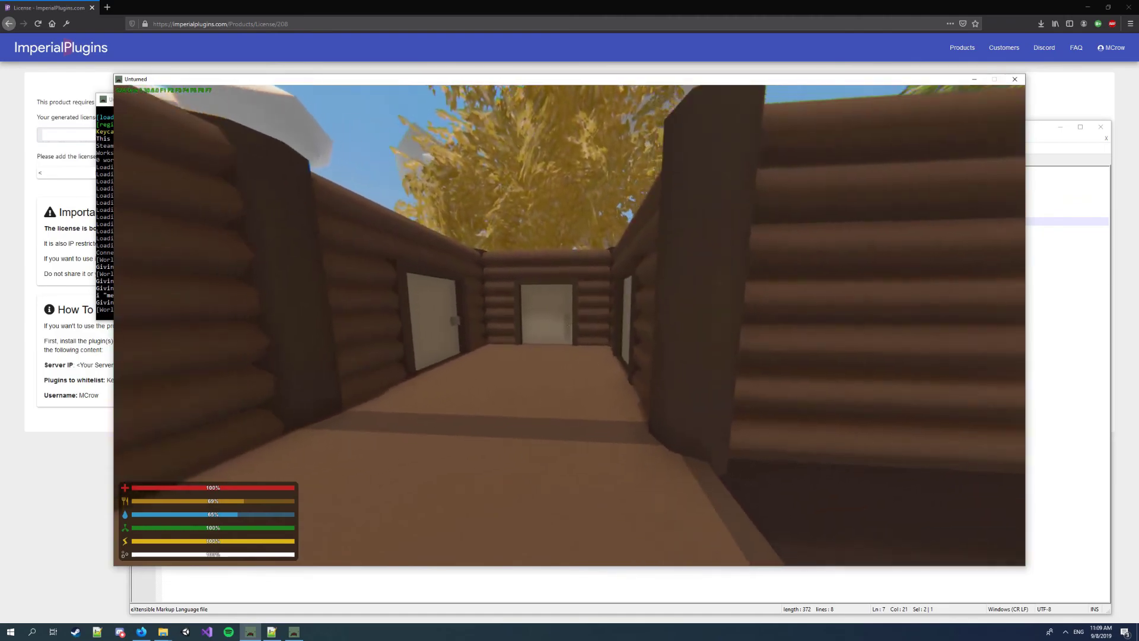
key(alt+Tab)
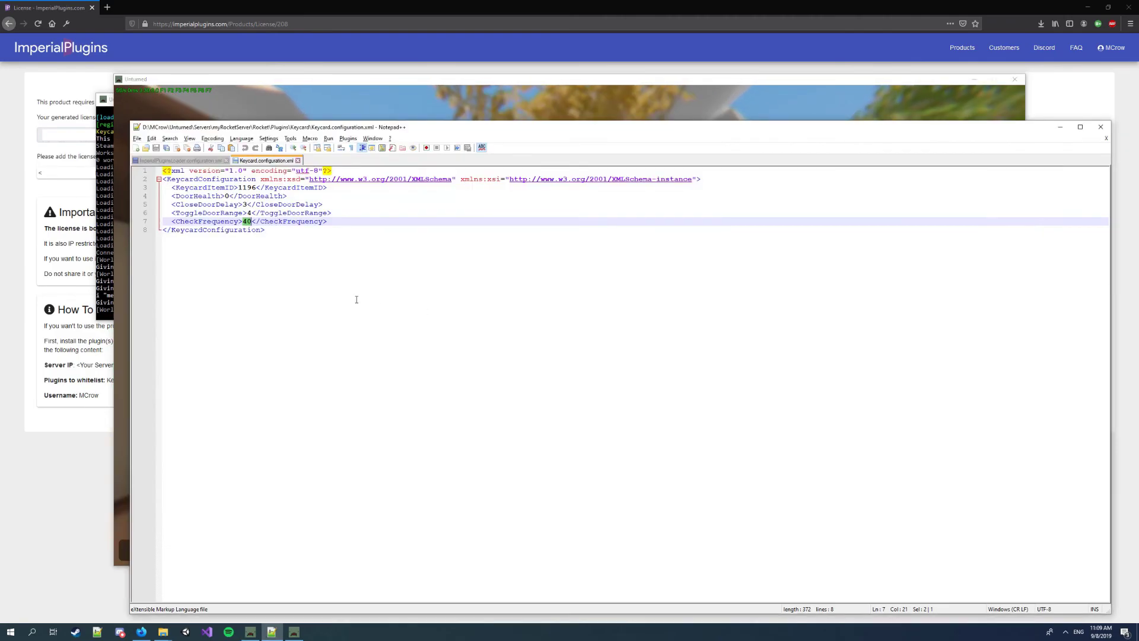